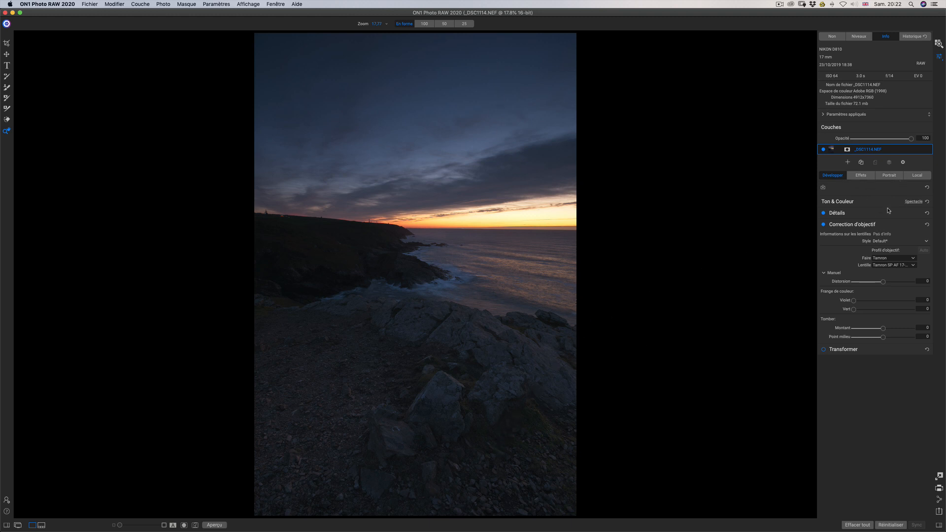
- Apply the AI Auto tone adjustment to the seascape photo and compare it with the original
click(849, 202)
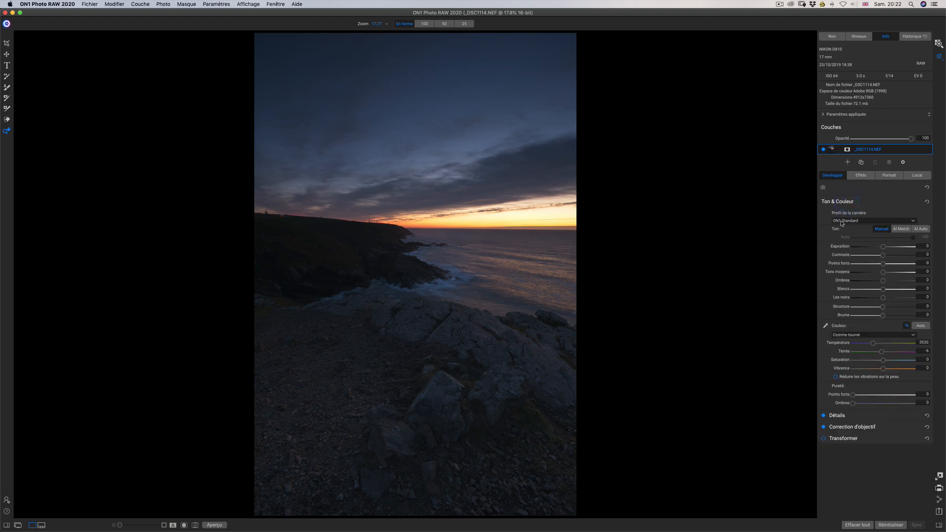
click(922, 229)
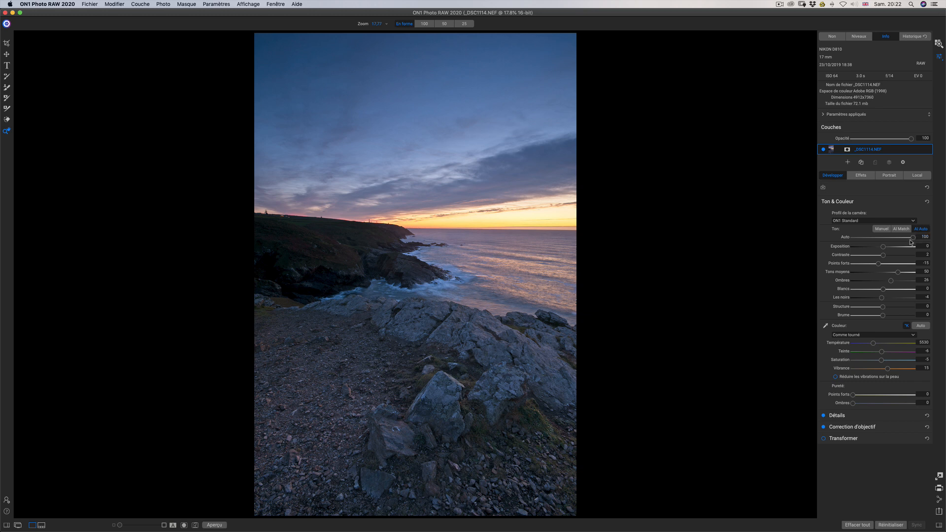
key(backslash)
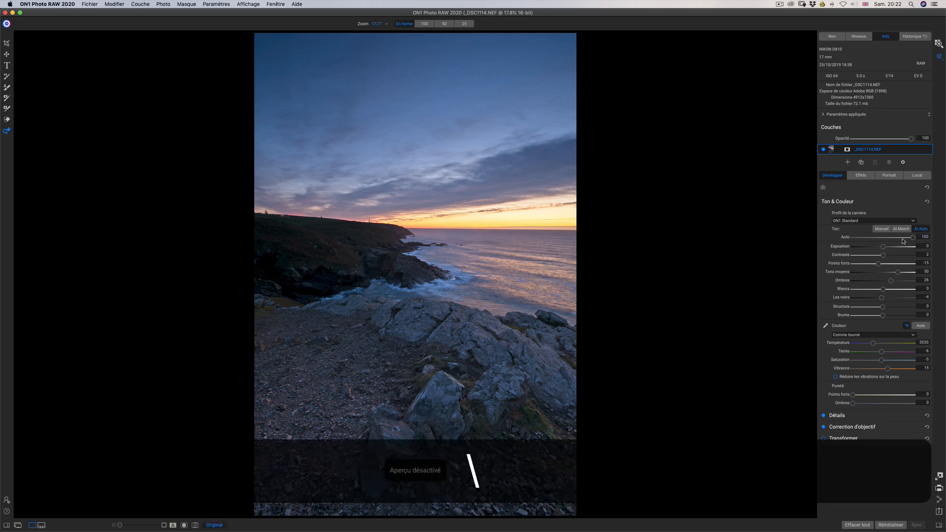
key(backslash)
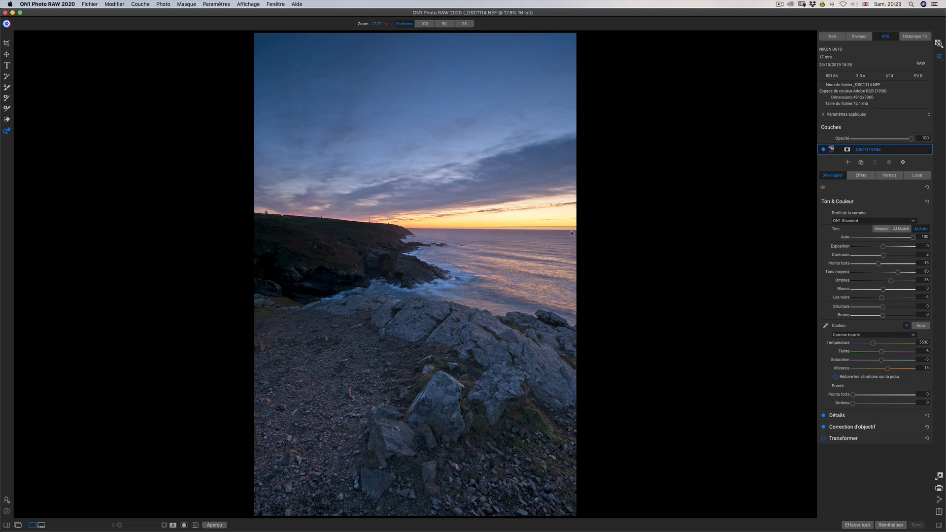
- Straighten the photo by leveling it along the sea horizon and apply the resulting crop
click(7, 43)
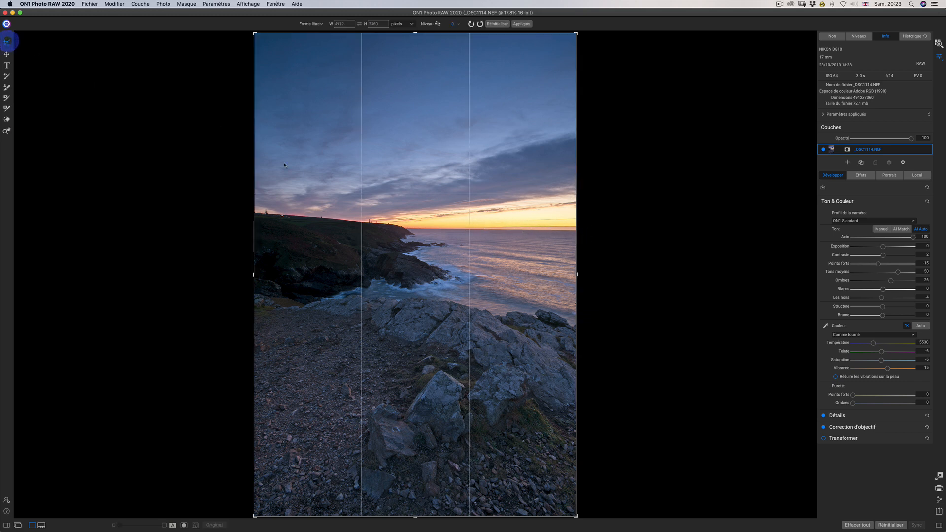
click(437, 25)
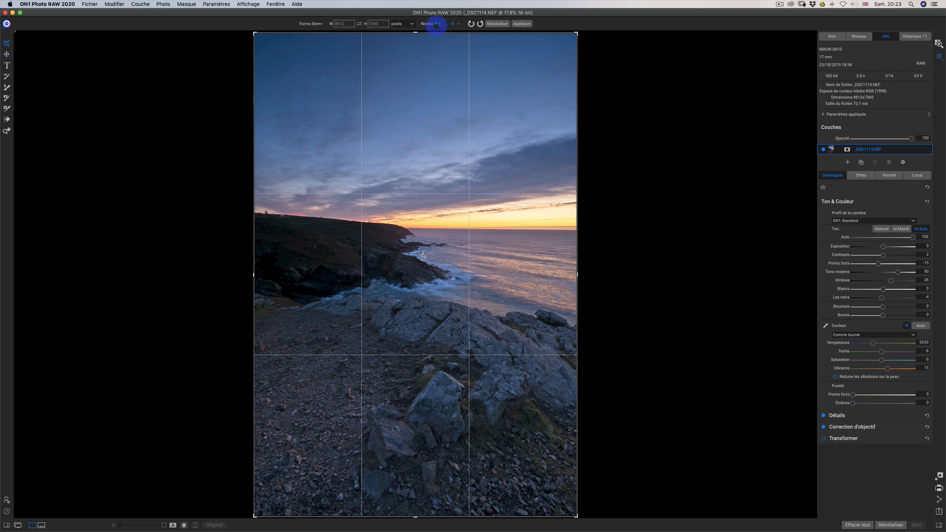
drag(413, 229, 588, 233)
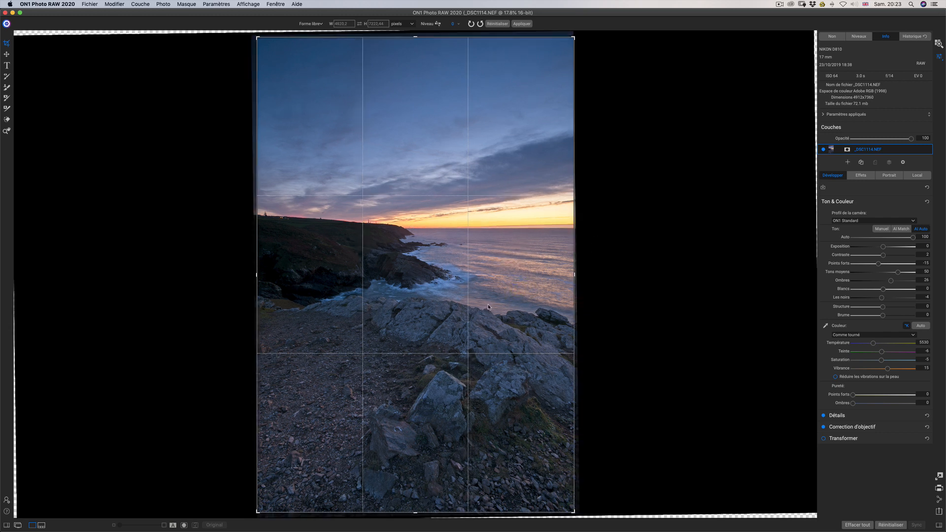
click(523, 24)
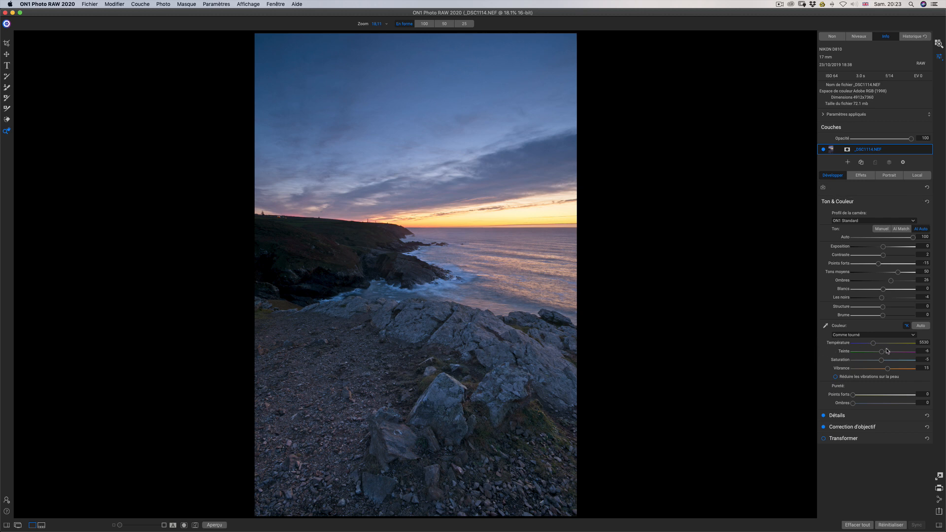
- Set the photo's white balance to Auto and adjust the color purity of the highlights
click(921, 325)
drag(855, 396, 915, 395)
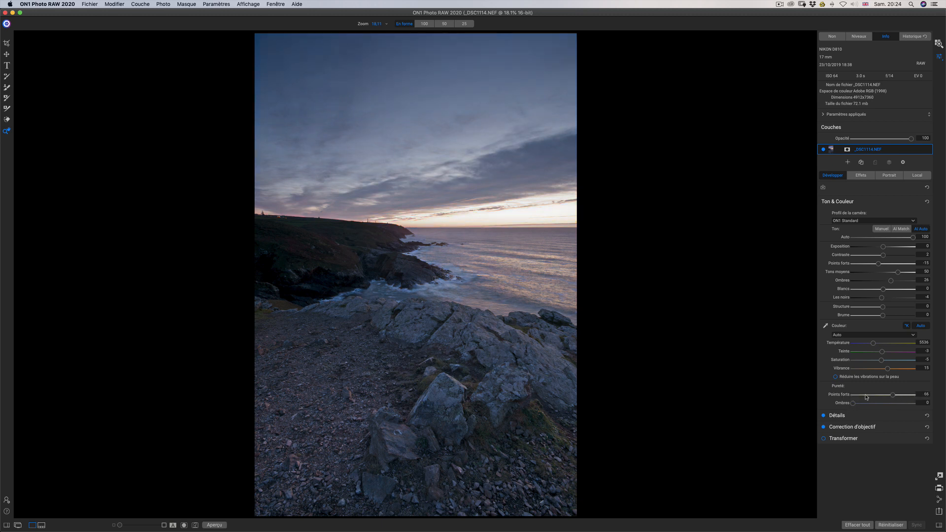
mouse_move(853, 395)
mouse_down()
mouse_move(904, 395)
mouse_move(833, 393)
mouse_move(882, 398)
mouse_move(848, 398)
mouse_move(881, 398)
mouse_move(866, 397)
mouse_up()
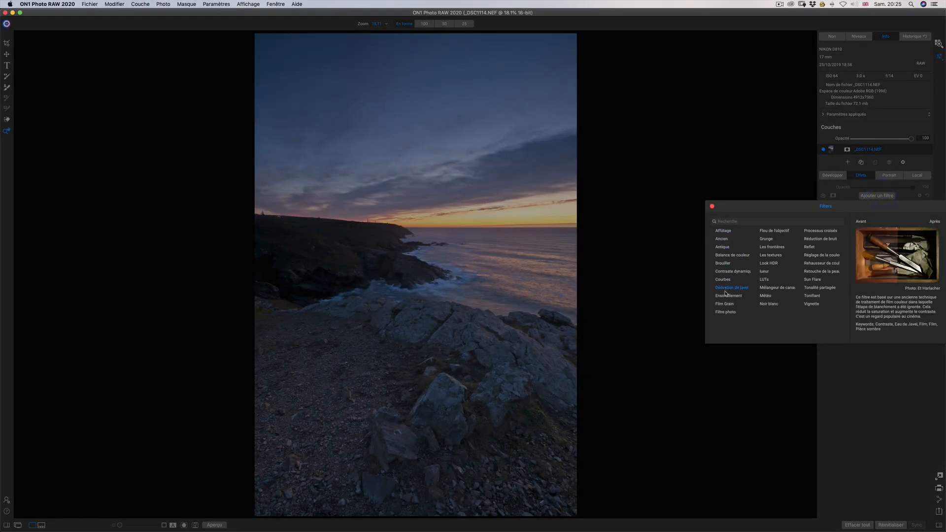
- Add a Courbes filter with its midtone point at 141 in and 112 out, and give it a luminosity mask
click(727, 279)
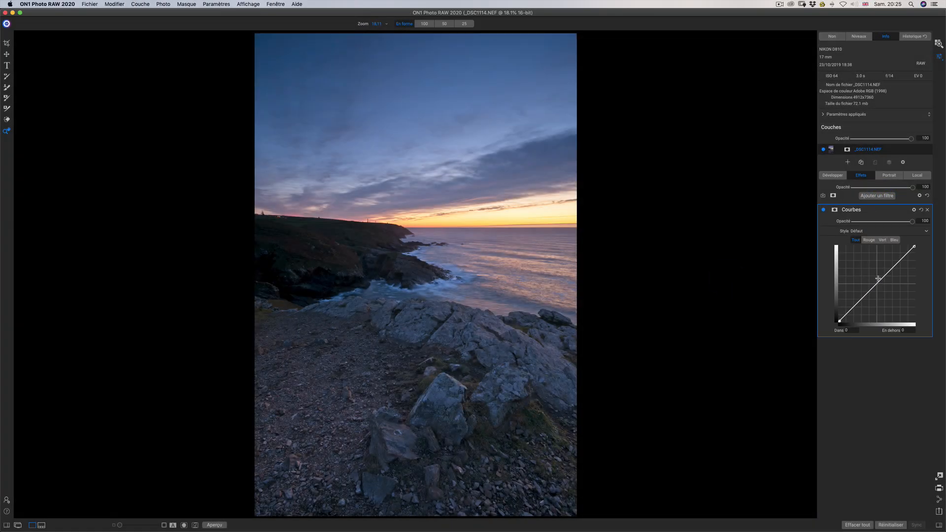
drag(877, 283, 882, 289)
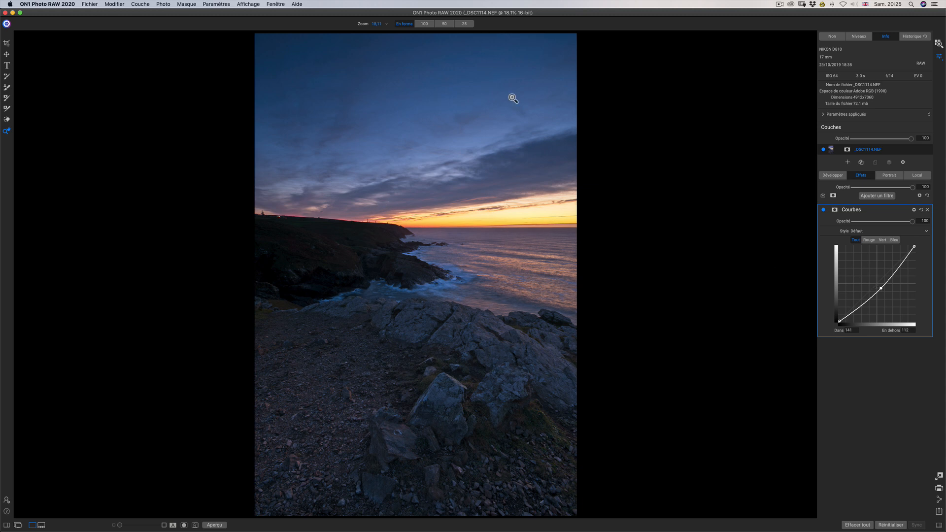
click(835, 212)
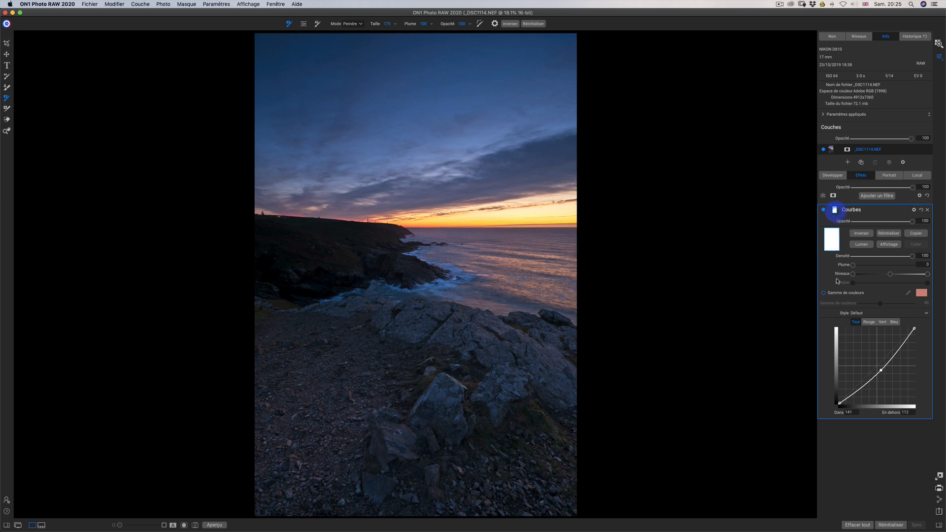
click(867, 245)
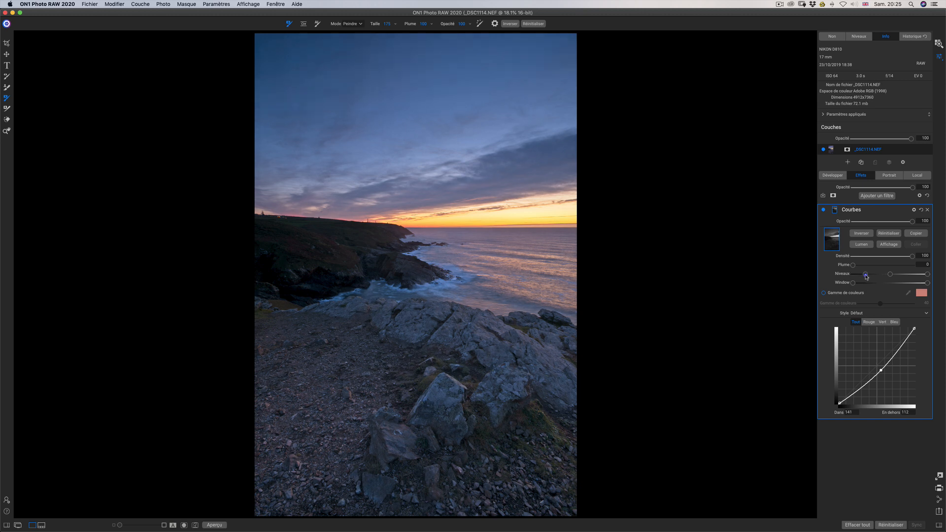
- Adjust the black, midtone and white levels of the Courbes mask to restrict the darkening to the bright sky
drag(863, 276, 915, 275)
mouse_move(913, 257)
mouse_down()
mouse_move(893, 260)
mouse_move(940, 283)
mouse_move(896, 275)
mouse_move(910, 275)
mouse_up()
drag(894, 257, 867, 275)
- Compare the photo with and without the Courbes filter and examine the filter's luminosity mask
click(825, 210)
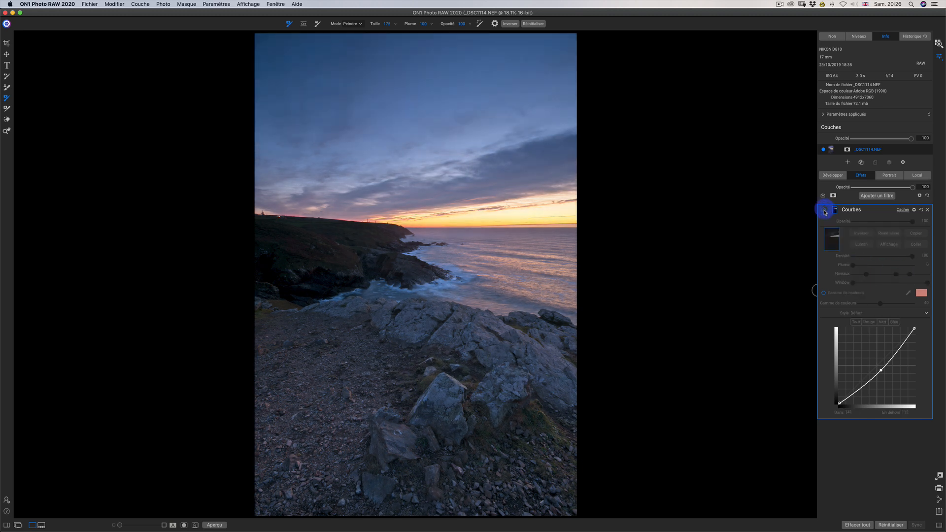
click(825, 211)
click(825, 211)
click(825, 211)
click(825, 211)
click(825, 212)
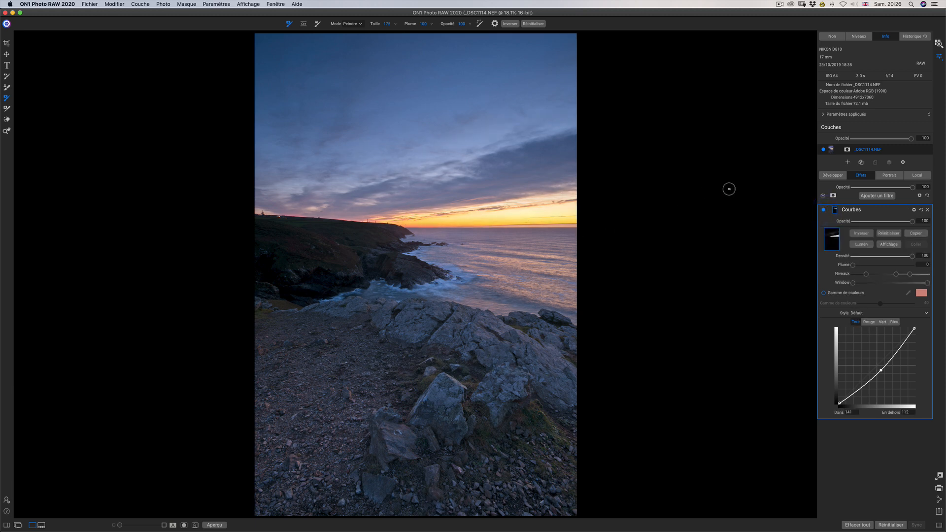
click(890, 245)
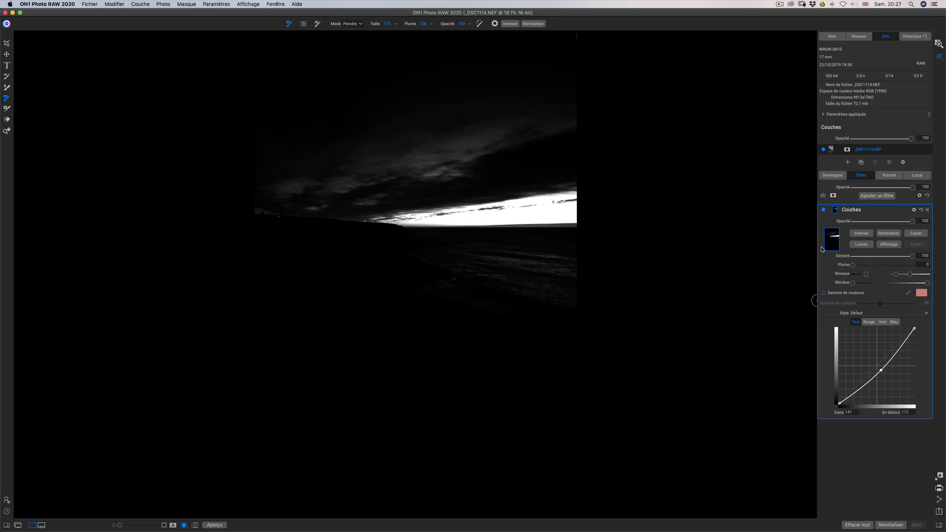
click(896, 247)
click(893, 245)
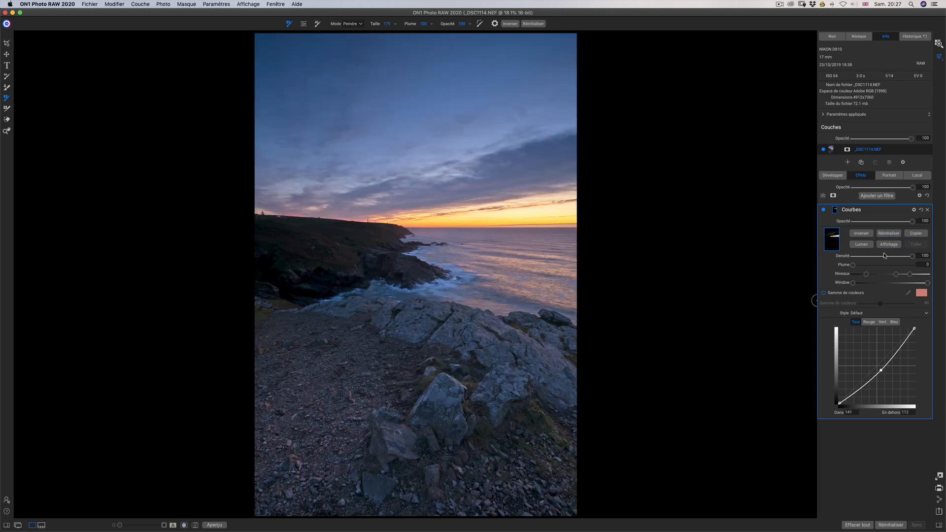
click(825, 210)
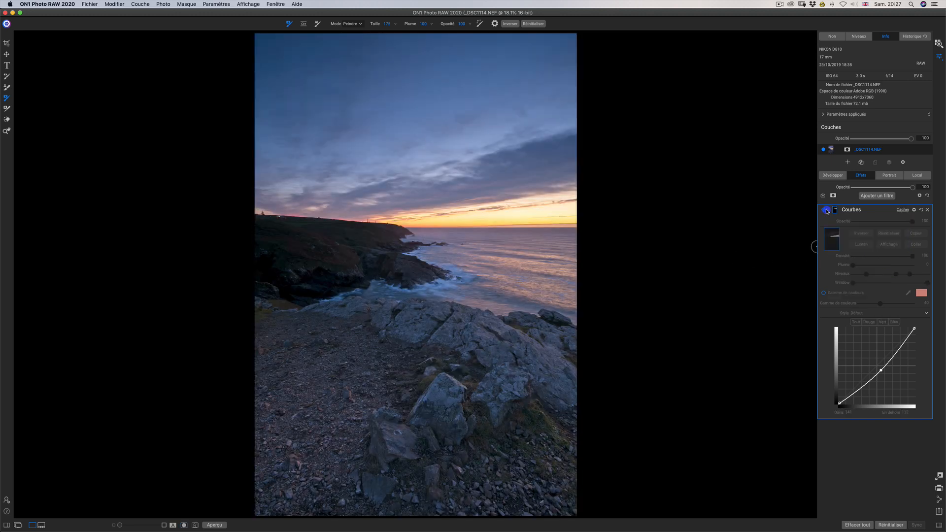
click(824, 211)
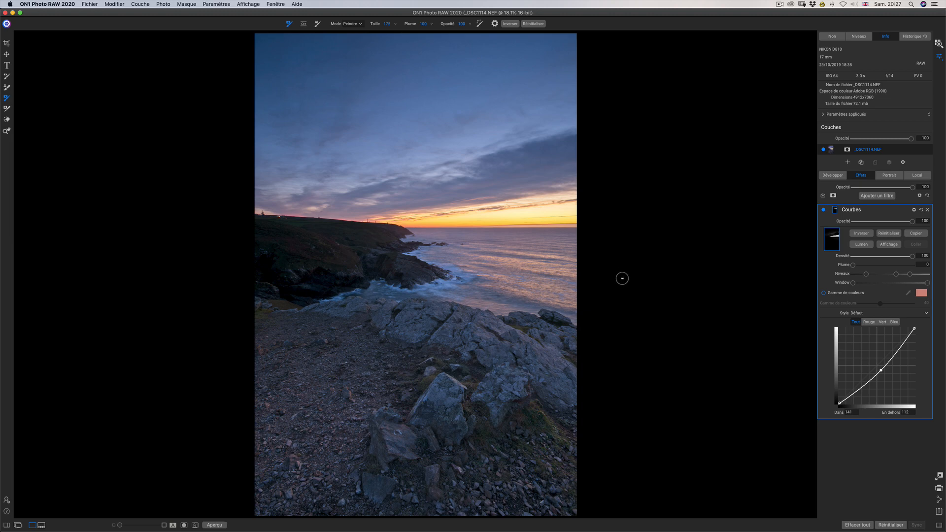
- Add a Look HDR filter with the Natural preset and compare the photo with and without it
click(877, 196)
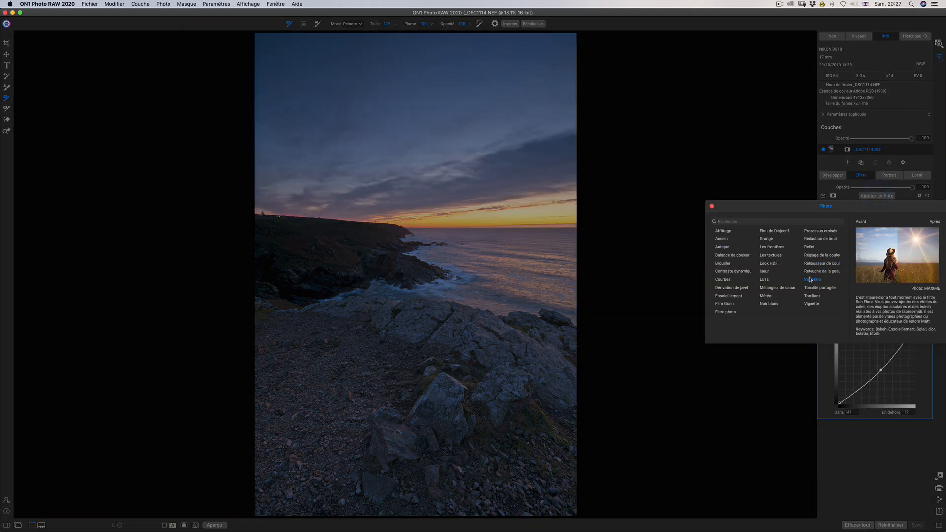
click(769, 264)
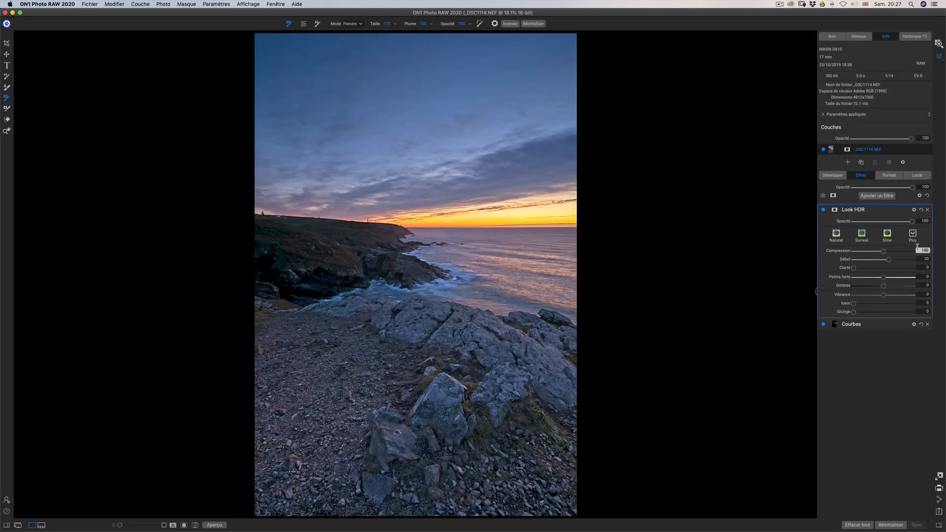
click(838, 237)
click(824, 210)
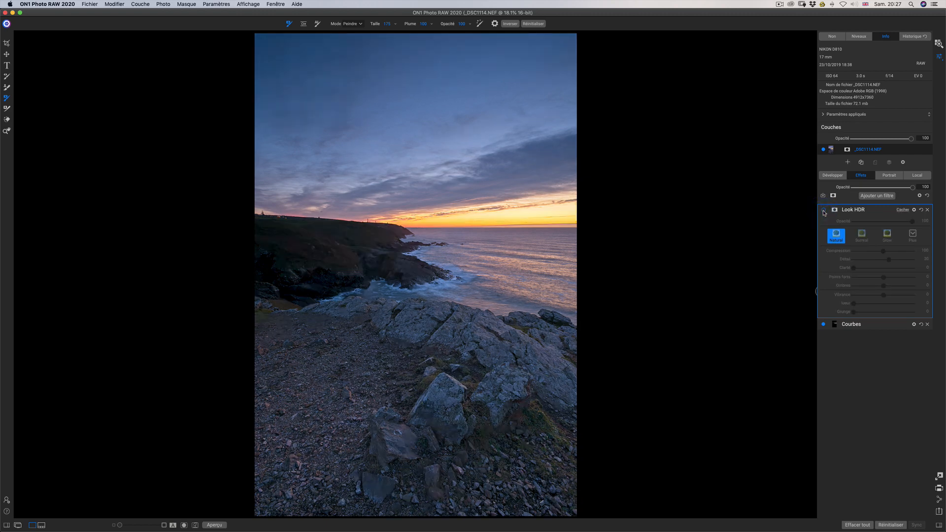
click(824, 210)
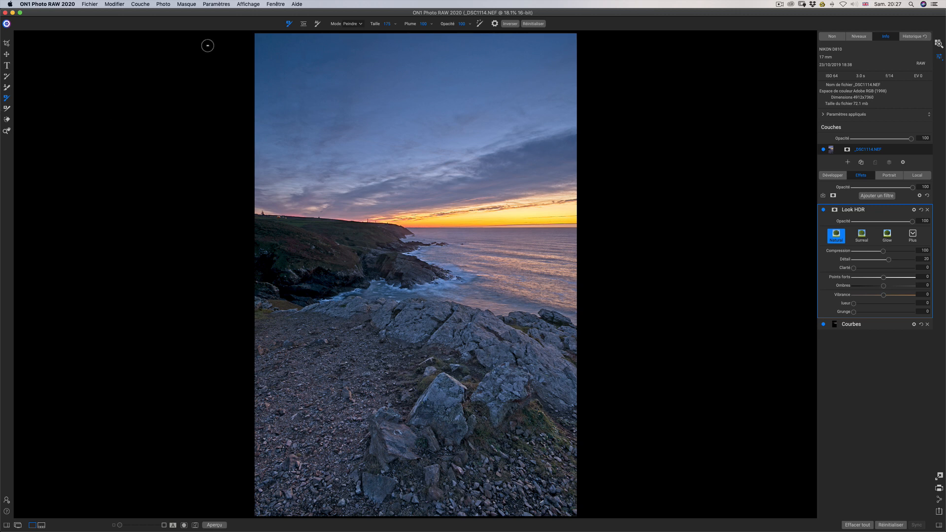
- Mark the headland and rocky foreground as the Garder area of the Look HDR filter's quick mask
click(318, 25)
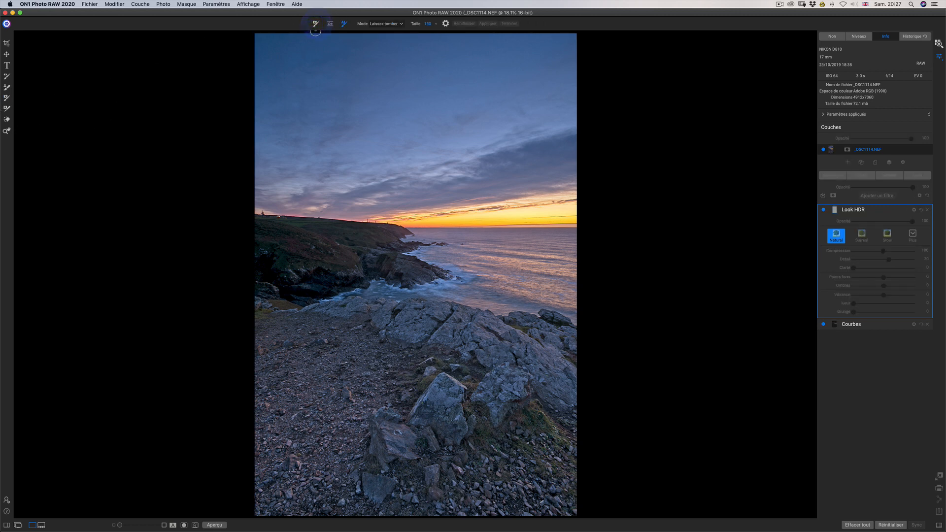
click(401, 24)
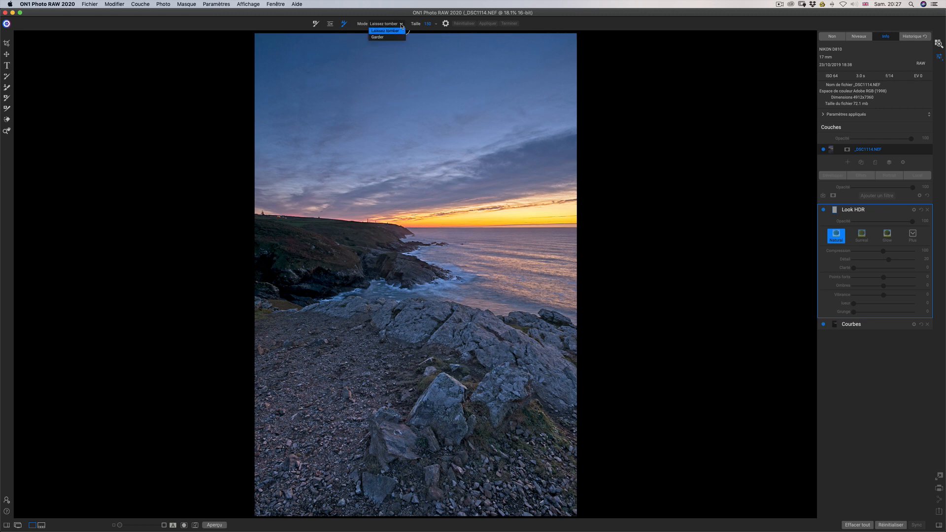
click(393, 38)
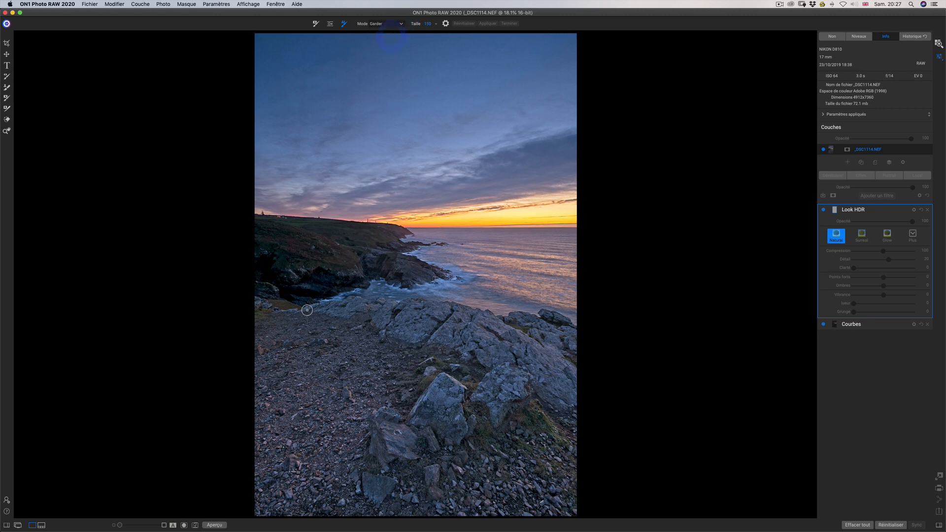
mouse_move(301, 326)
mouse_down()
mouse_move(487, 442)
mouse_move(551, 472)
mouse_move(561, 347)
mouse_move(341, 310)
mouse_move(284, 267)
mouse_move(405, 234)
mouse_move(265, 267)
mouse_up()
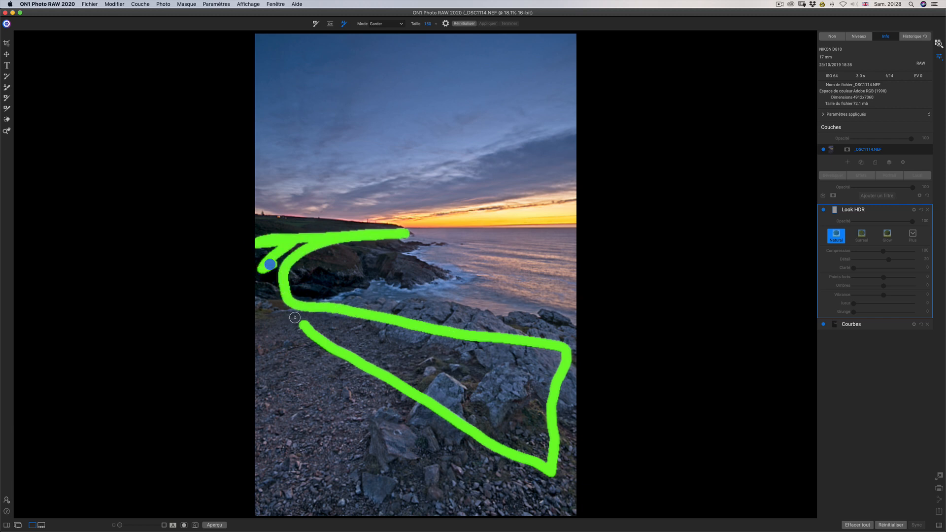
- Mark the sky and sea as Laissez tomber areas and generate the Look HDR mask from the strokes
click(387, 23)
click(391, 30)
mouse_move(275, 115)
mouse_down()
mouse_move(316, 142)
mouse_move(272, 161)
mouse_move(278, 176)
mouse_move(449, 219)
mouse_move(568, 212)
mouse_move(475, 225)
mouse_move(468, 238)
mouse_move(565, 287)
mouse_move(445, 288)
mouse_up()
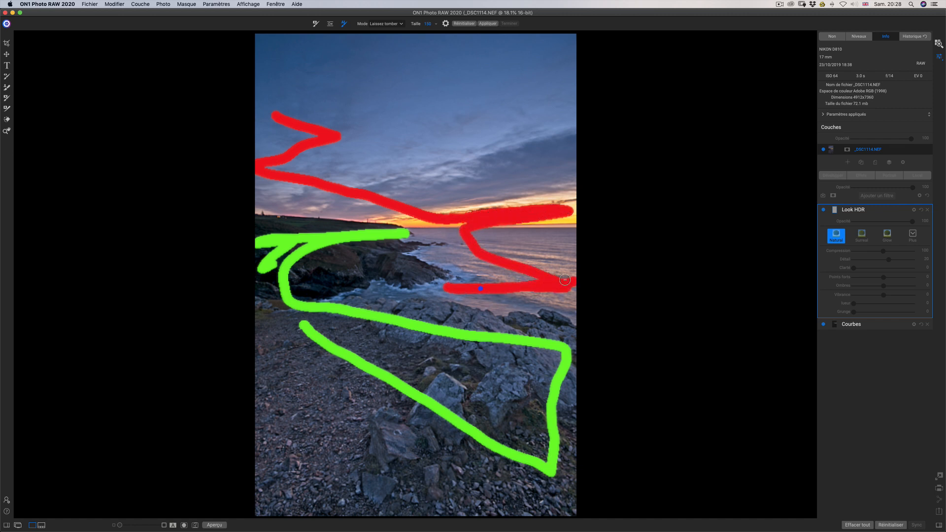
click(488, 23)
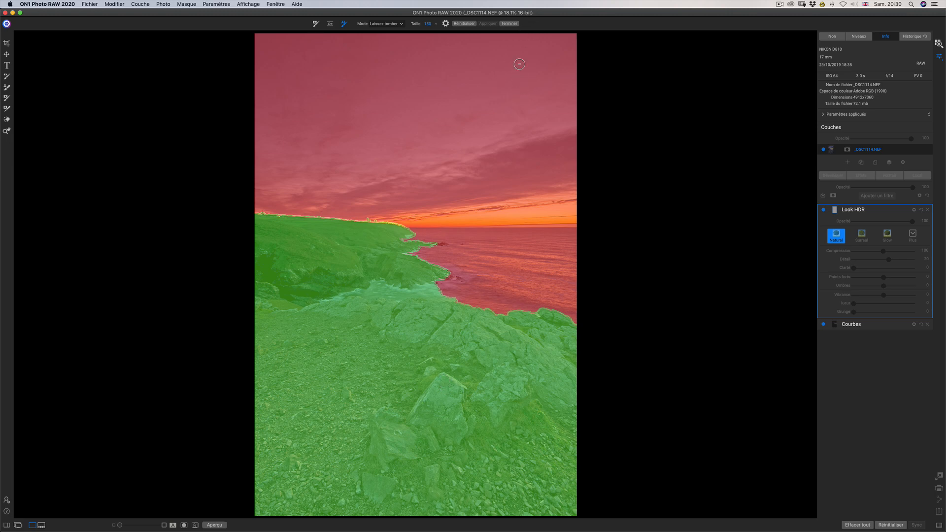
click(510, 23)
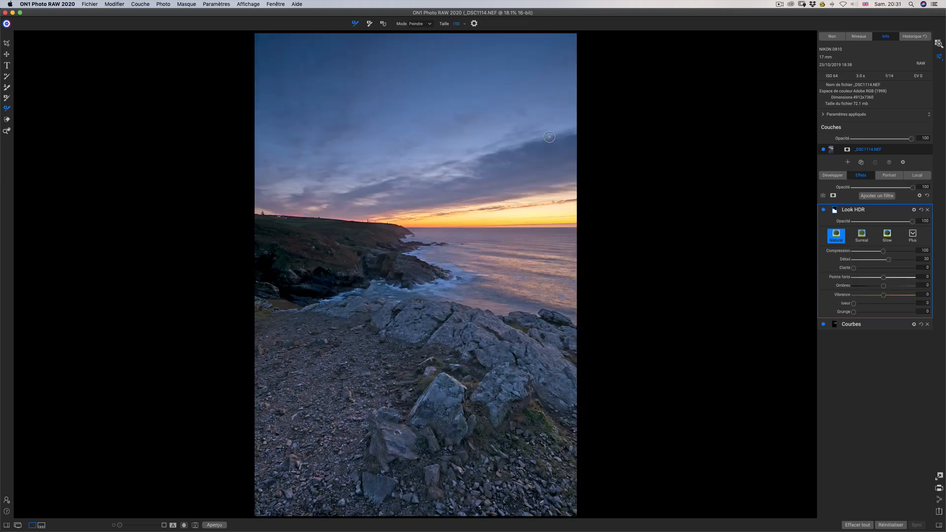
- Compare the photo with and without the masked Look HDR filter and against the unedited original
click(824, 211)
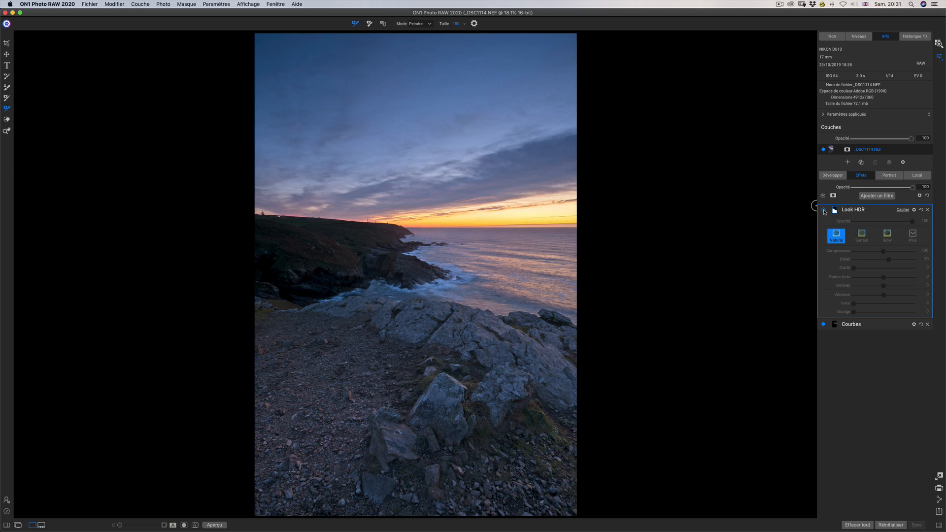
click(824, 210)
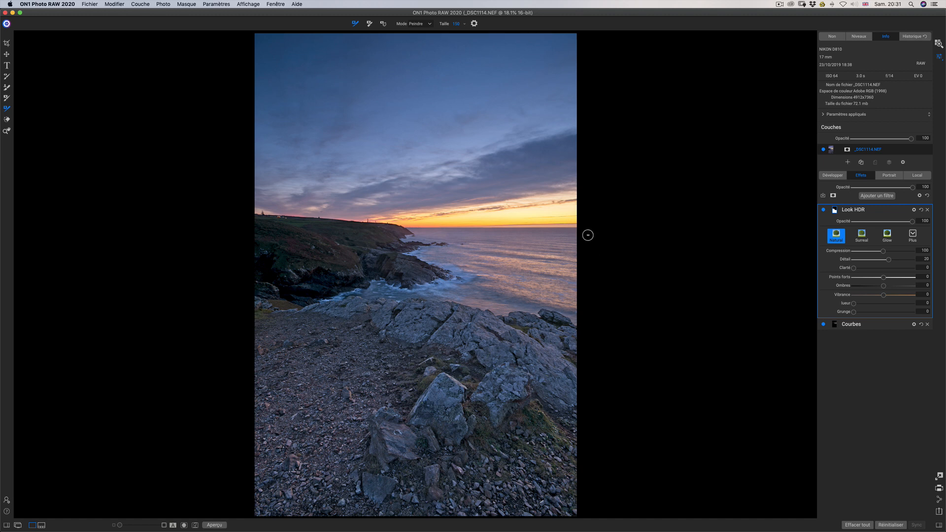
key(backslash)
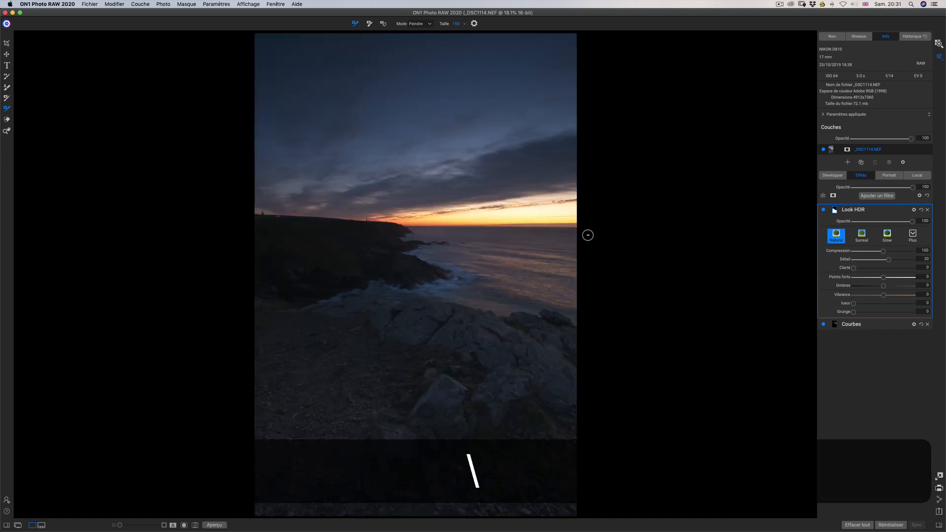
key(backslash)
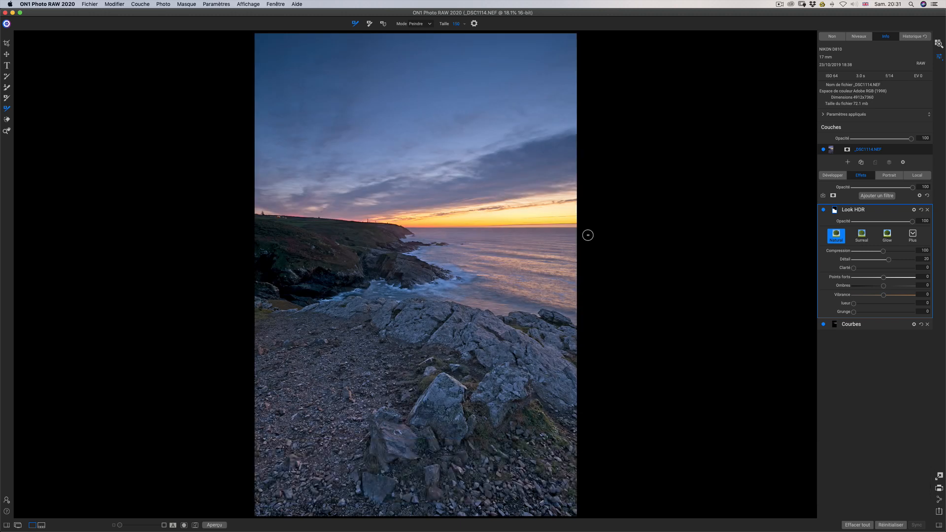
- Compare the photo with the unedited original and copy the Look HDR filter's mask
key(backslash)
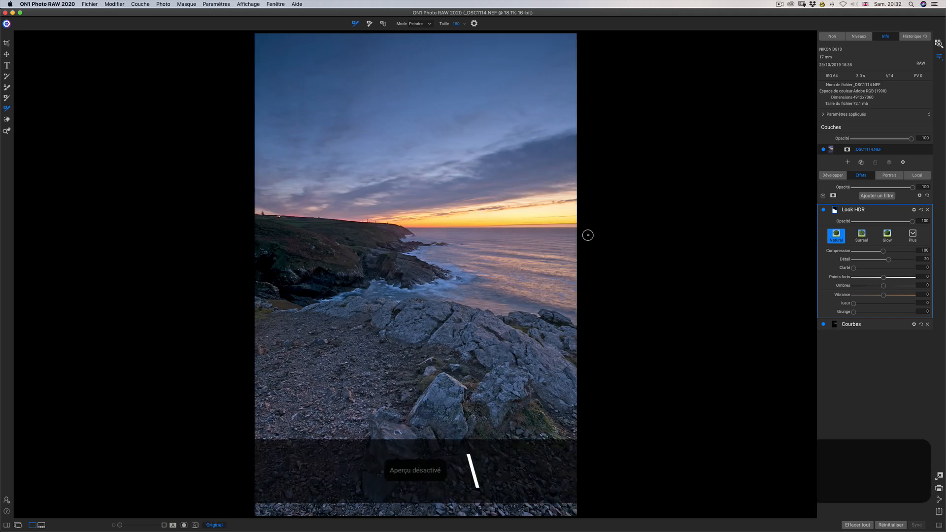
key(backslash)
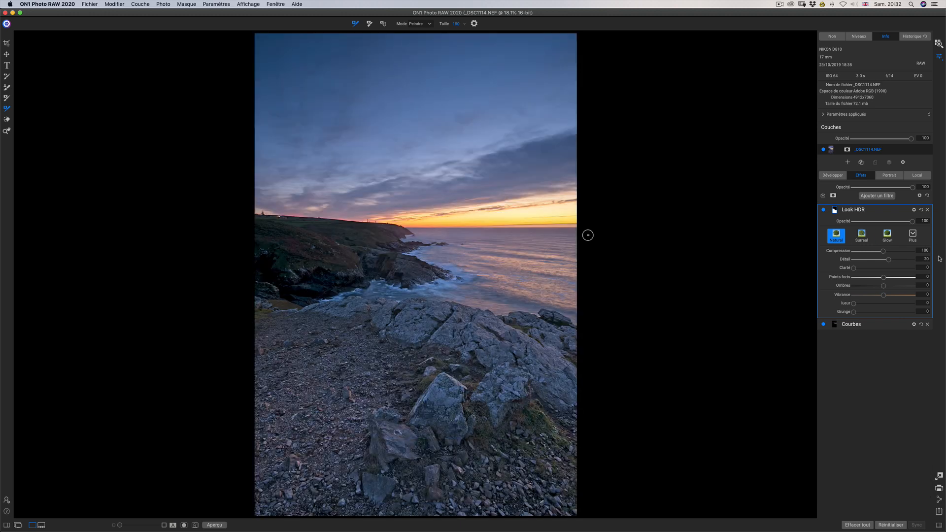
click(834, 211)
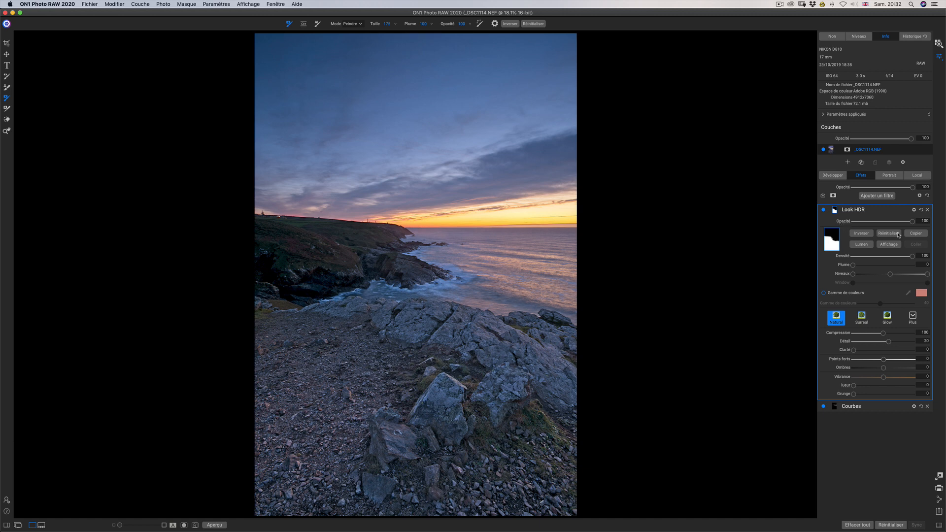
click(915, 234)
- Add a Contraste dynamique filter and give it the copied Look HDR mask, inverted to cover the sky and sea
click(877, 198)
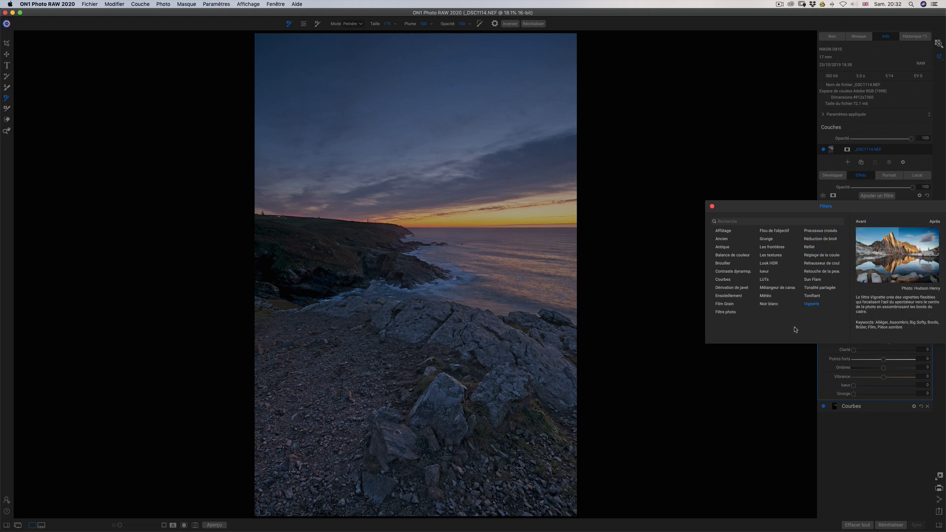
click(738, 274)
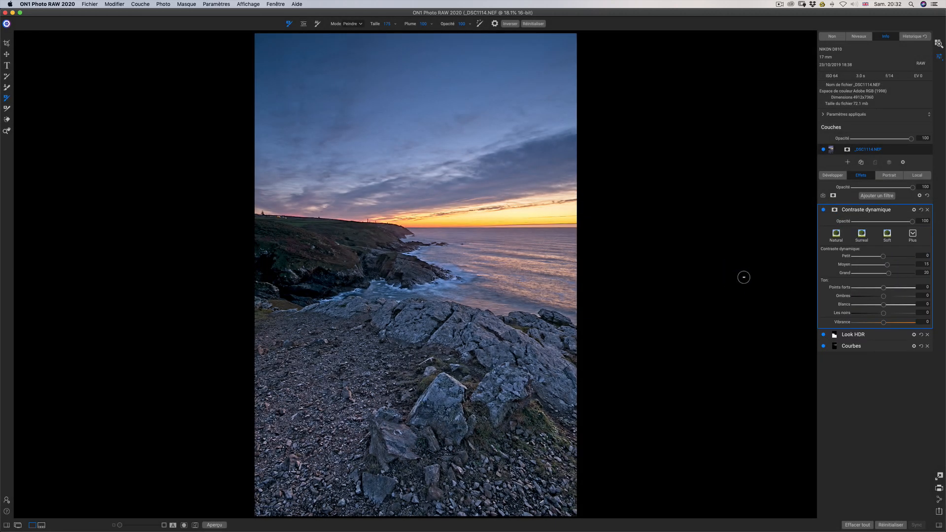
click(835, 211)
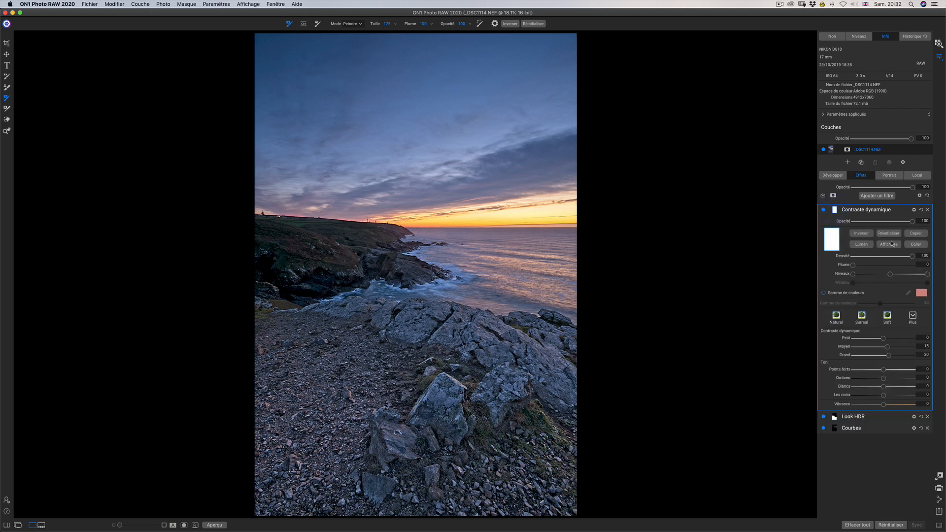
click(919, 245)
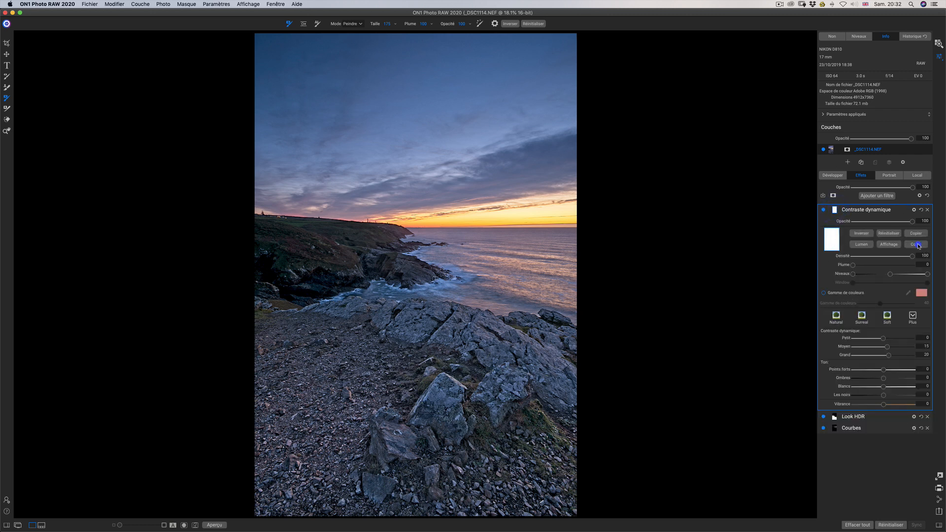
right_click(834, 245)
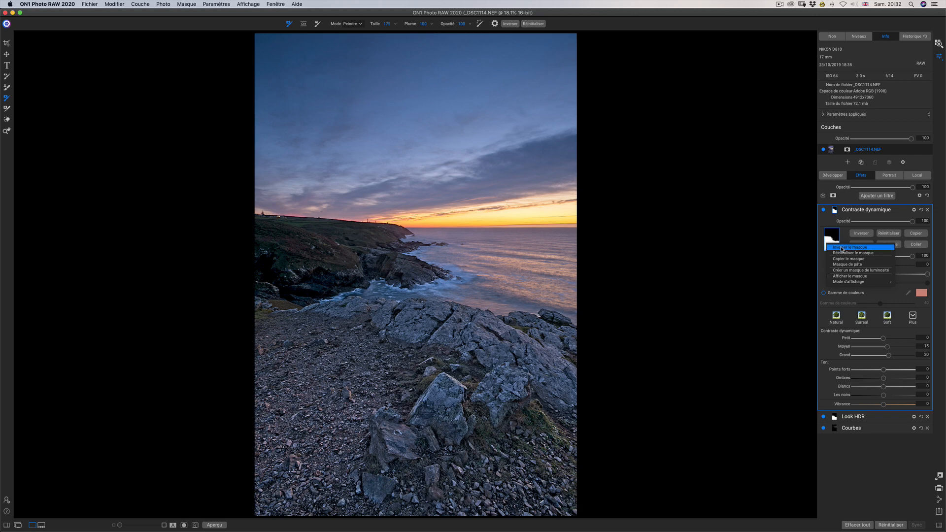
click(842, 248)
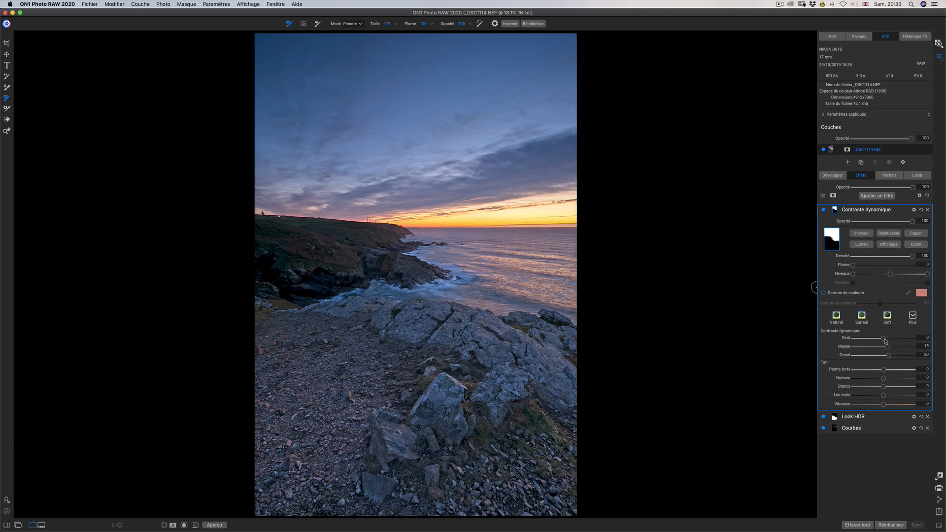
- Soften the sky and sea by setting Contraste dynamique to Petit -42, Moyen -21 and Grand -24, and compare with the original
drag(884, 339, 879, 359)
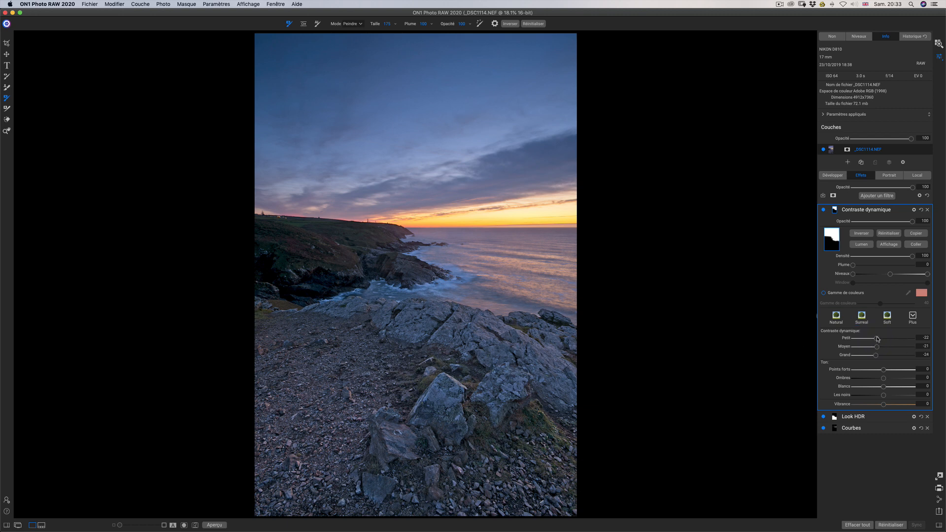
drag(877, 339, 899, 339)
drag(883, 339, 872, 339)
key(backslash)
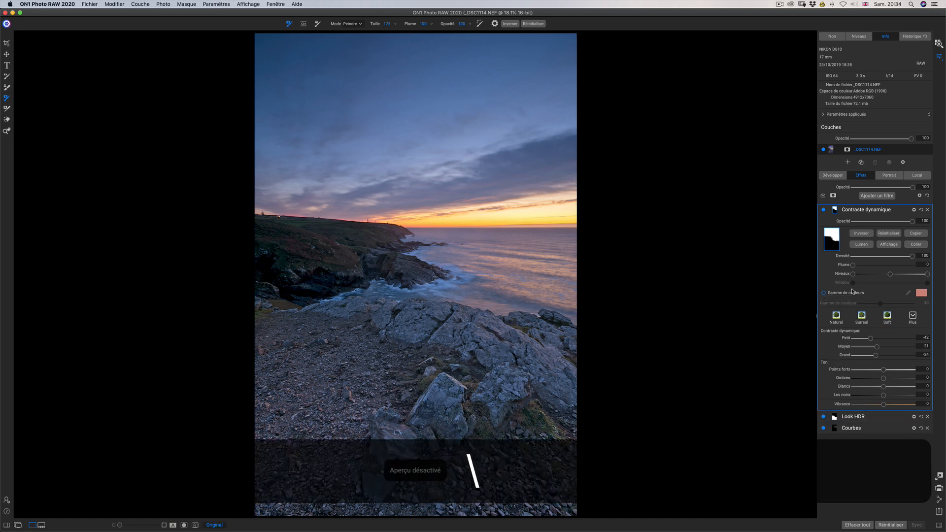
key(backslash)
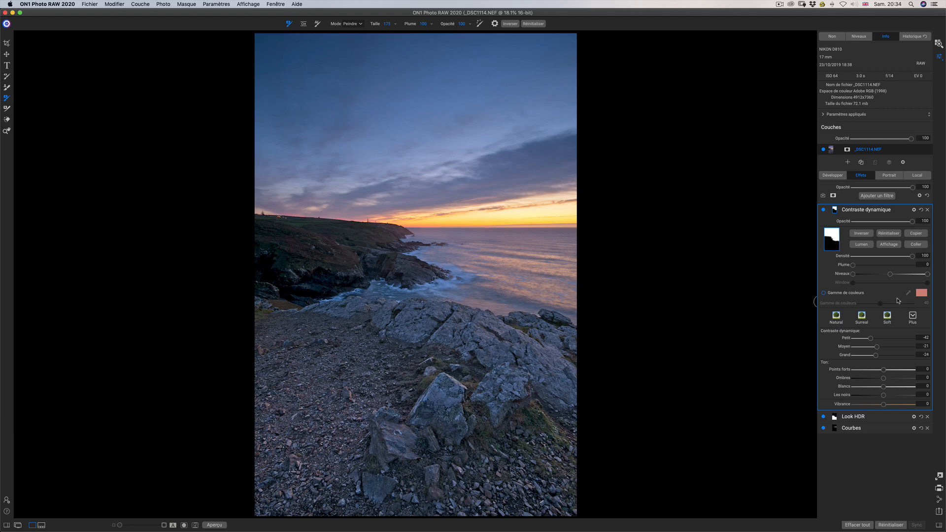
- Add a second Courbes filter and darken the midtones by pulling the curve's midpoint from input 143 to output 115
click(874, 197)
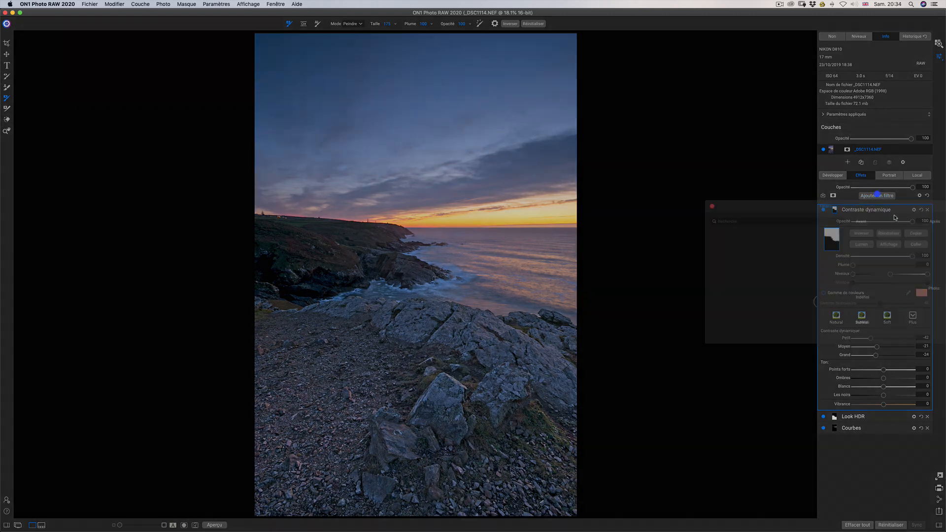
click(884, 303)
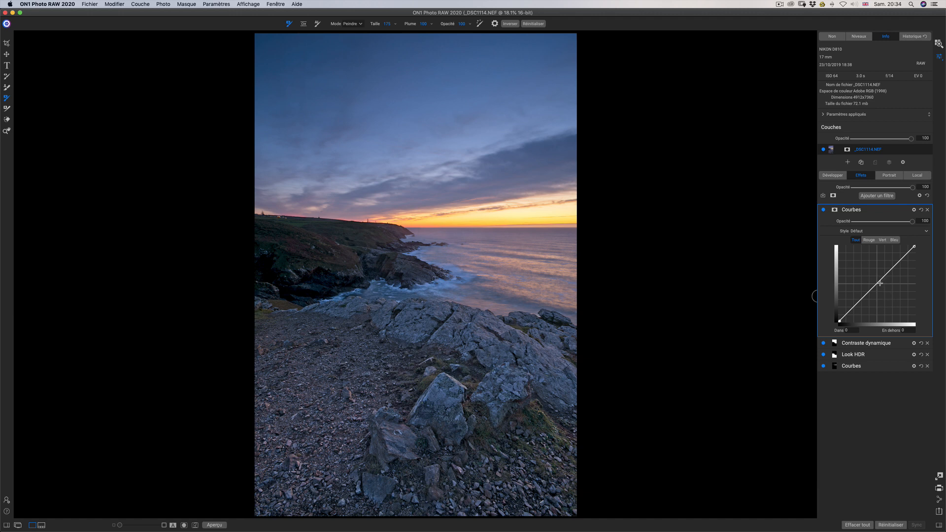
mouse_move(877, 285)
mouse_down()
mouse_move(885, 292)
mouse_move(874, 287)
mouse_up()
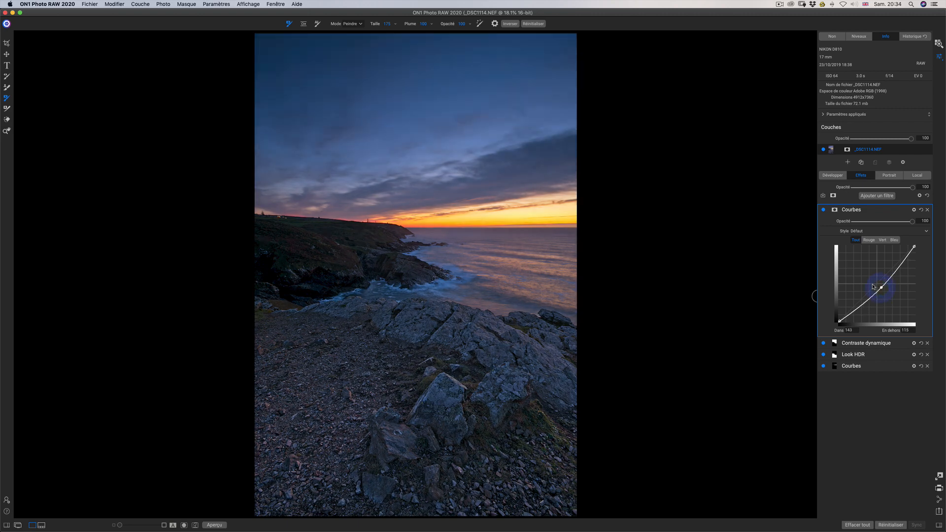
- Paste the copied mask onto the new Courbes filter and invert it to limit the darkening to sky and sea
click(835, 211)
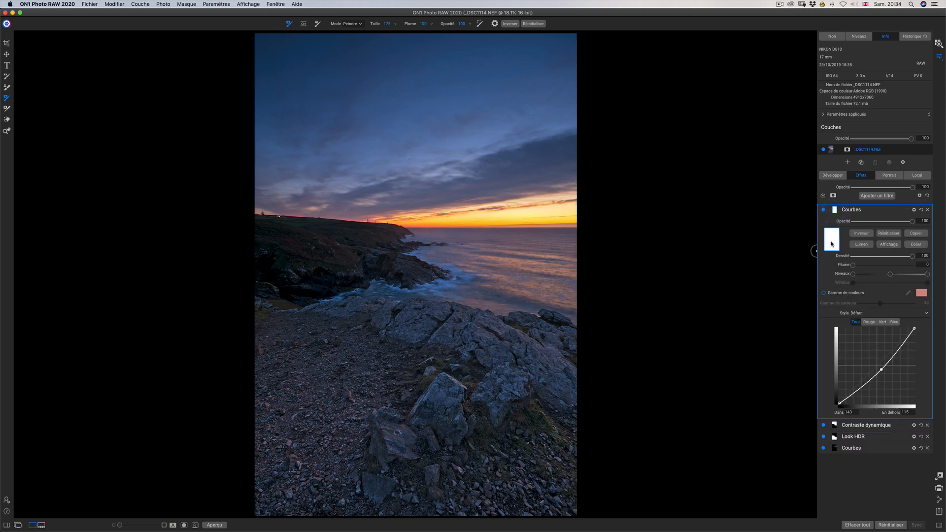
click(916, 245)
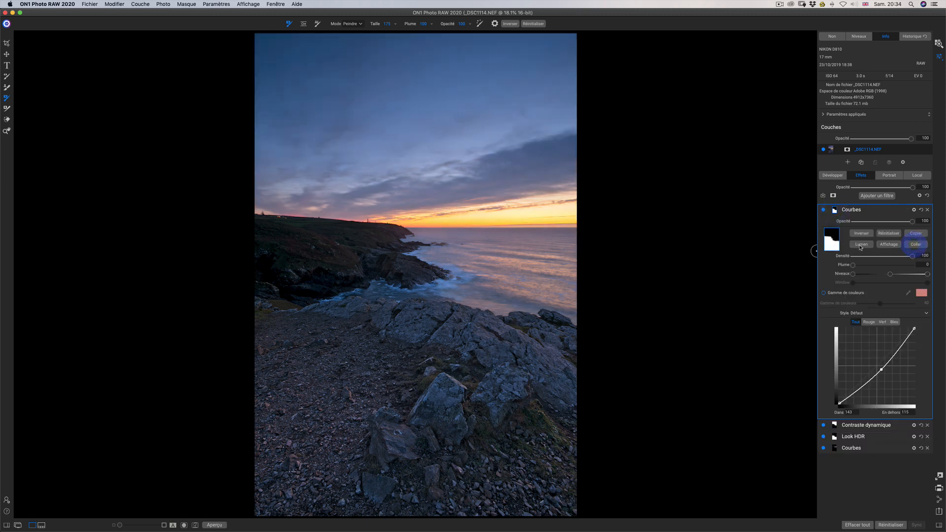
right_click(831, 243)
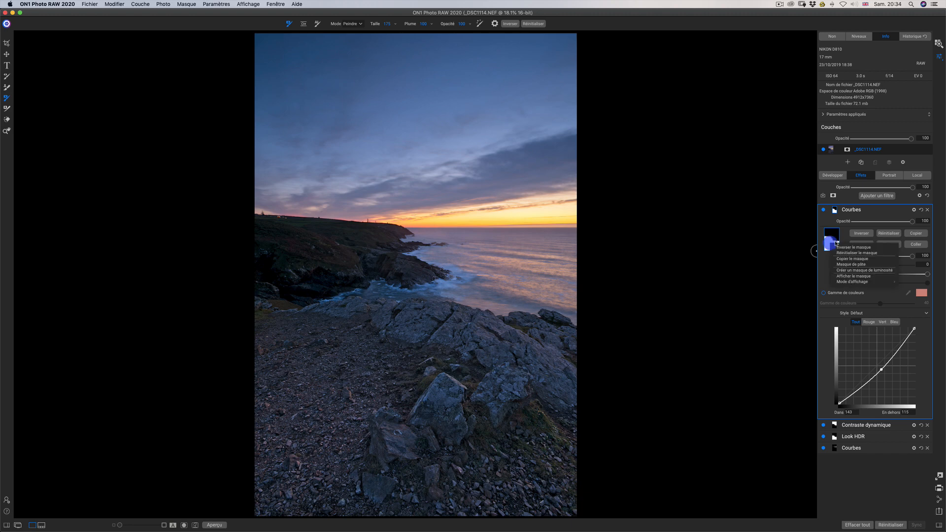
click(843, 248)
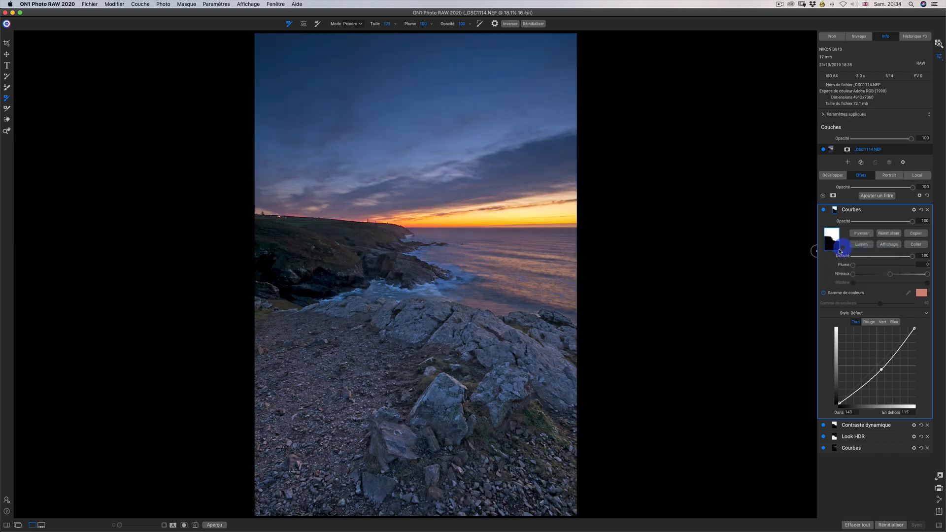
- Compare the photo with and without the new masked Courbes filter
click(825, 210)
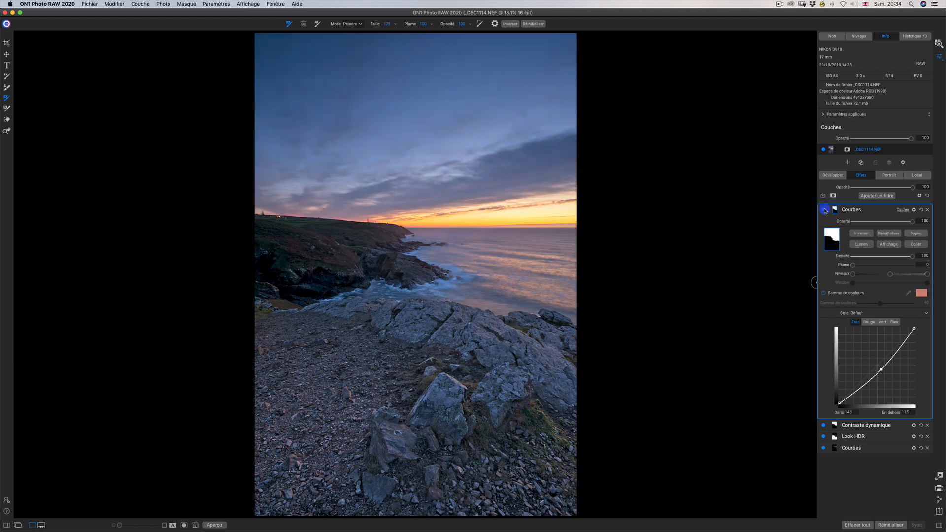
click(825, 210)
click(826, 211)
click(826, 211)
click(826, 211)
click(825, 210)
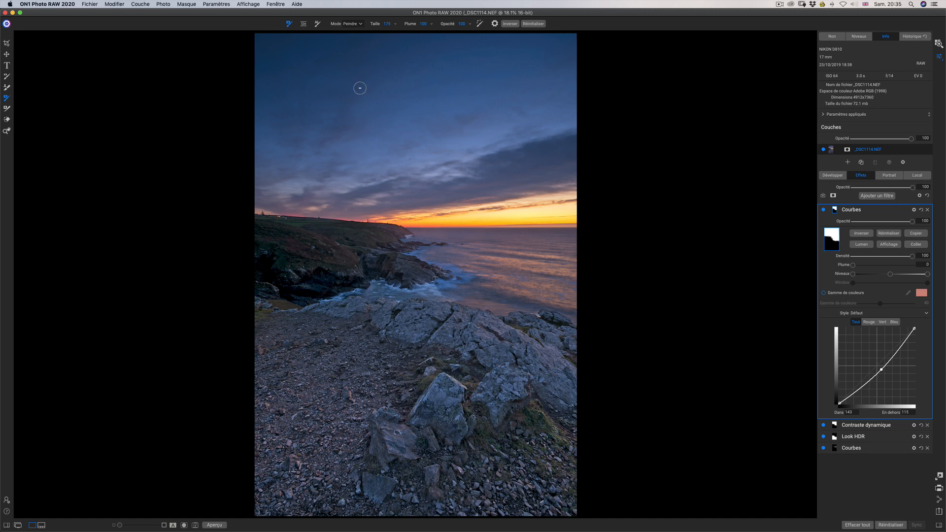
- Paint in the Courbes mask over the surf between the headland and foreground rocks, and compare with the original
click(360, 23)
click(354, 37)
mouse_move(414, 294)
mouse_down()
mouse_move(436, 292)
mouse_move(378, 293)
mouse_move(421, 297)
mouse_move(396, 293)
mouse_up()
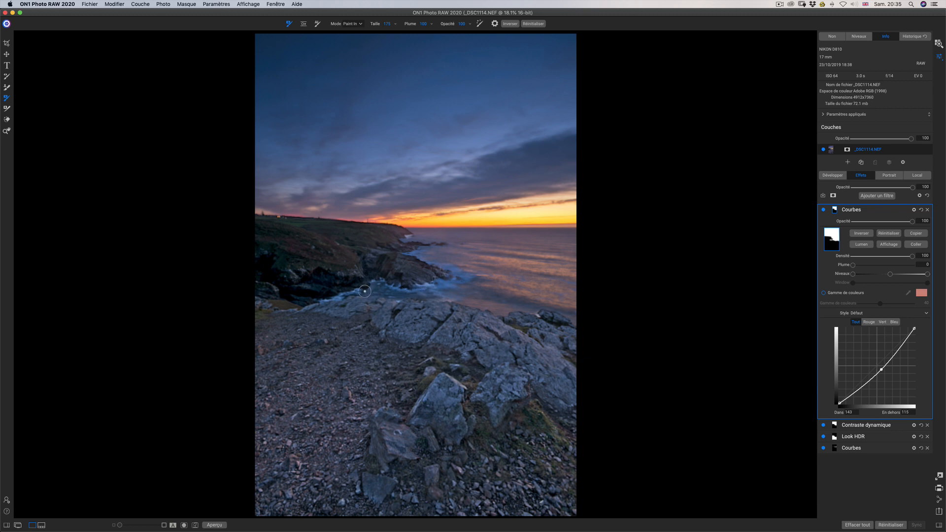
mouse_move(372, 289)
mouse_down()
mouse_move(410, 304)
mouse_move(537, 306)
mouse_move(520, 285)
mouse_move(432, 293)
mouse_up()
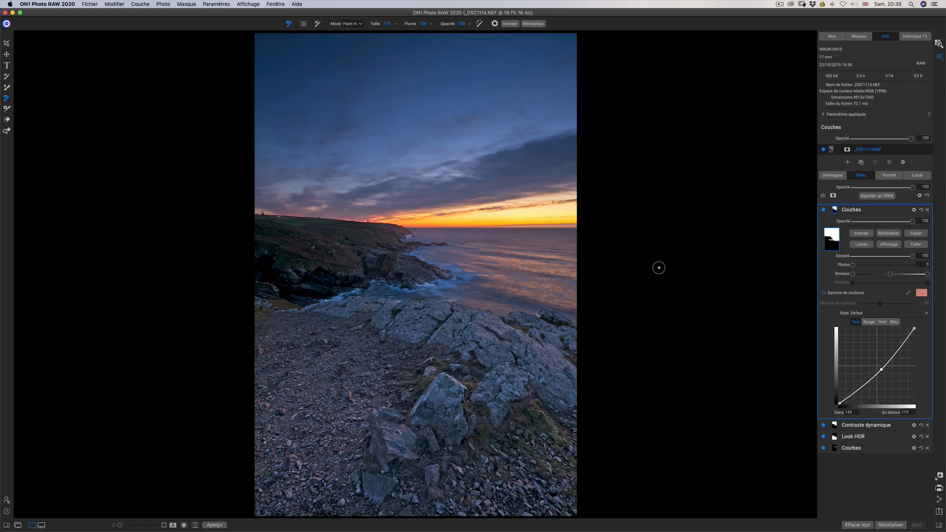
key(backslash)
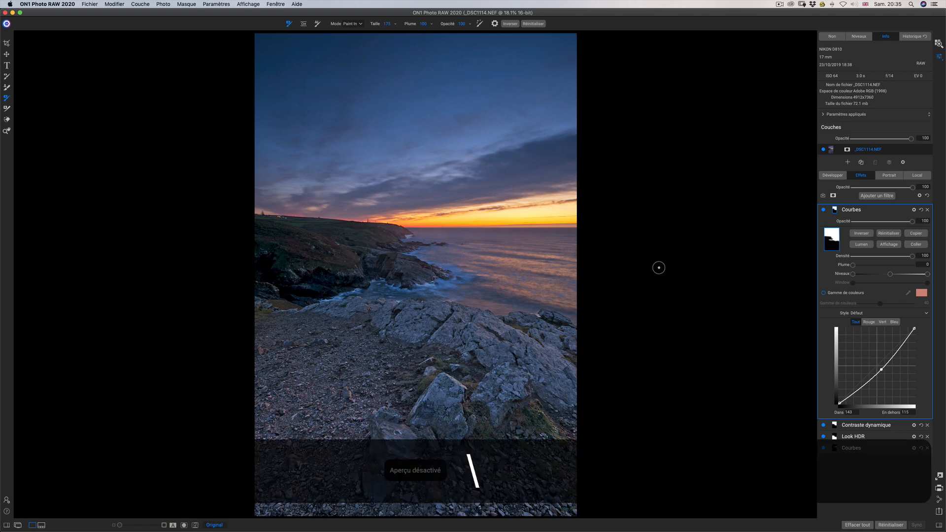
key(backslash)
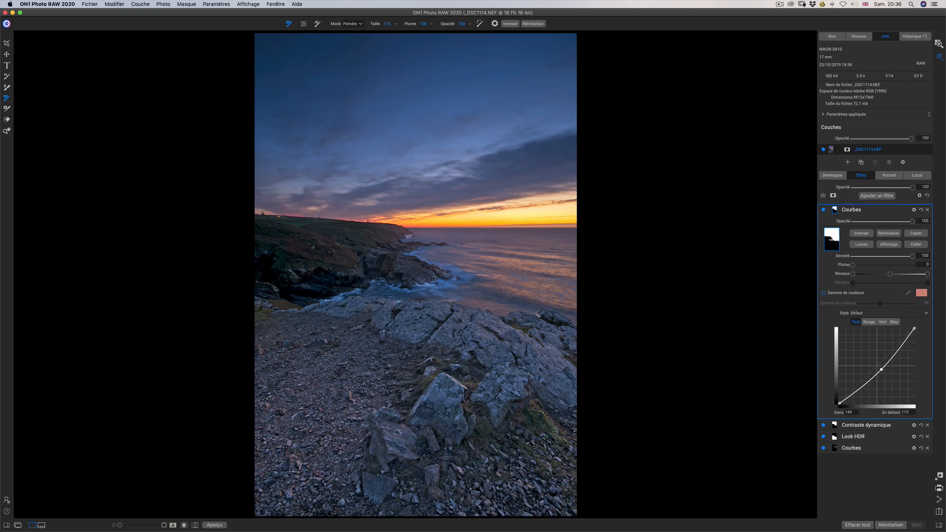
- Add an Affûtage filter, paste the copied land mask onto it, and compare the photo with and without it
click(876, 196)
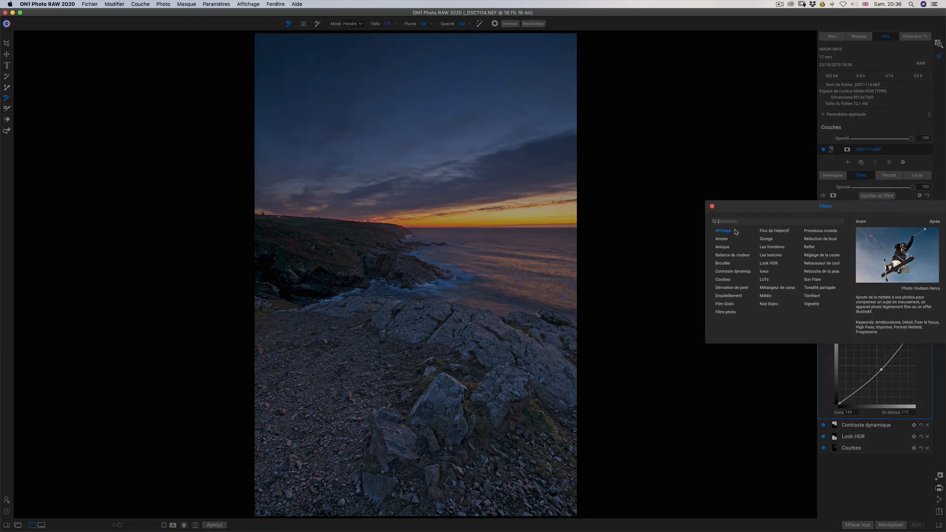
click(734, 231)
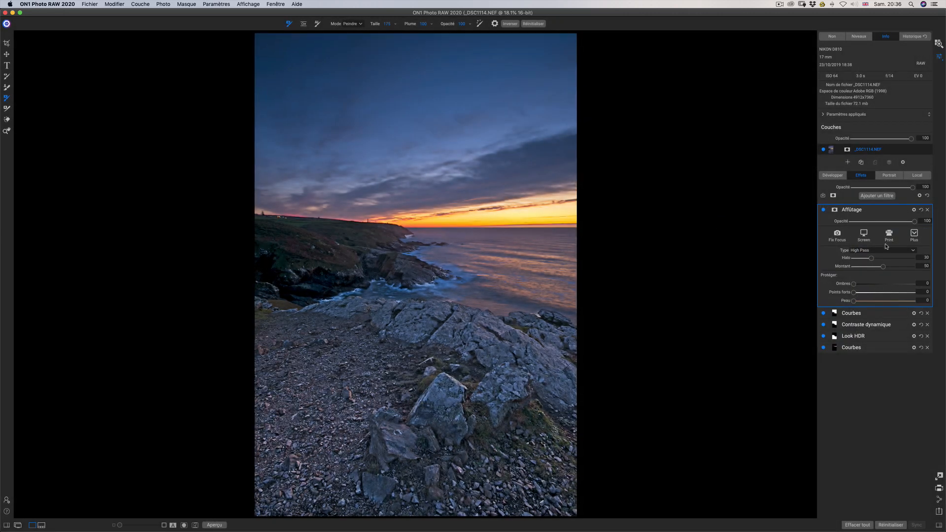
click(835, 210)
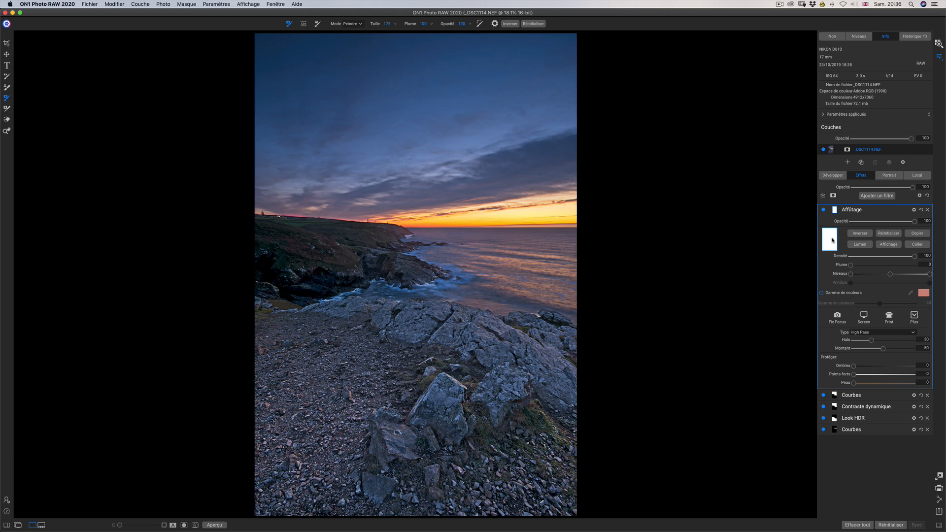
click(918, 245)
click(823, 210)
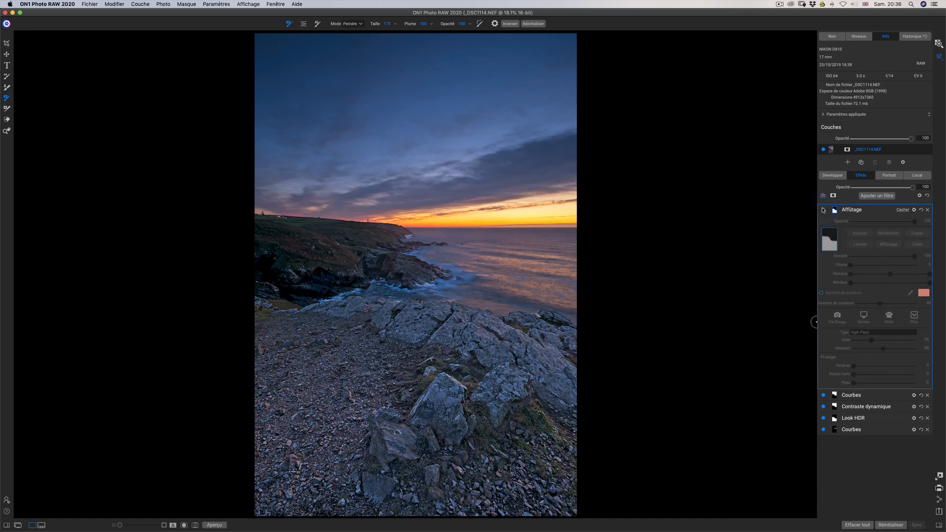
click(824, 210)
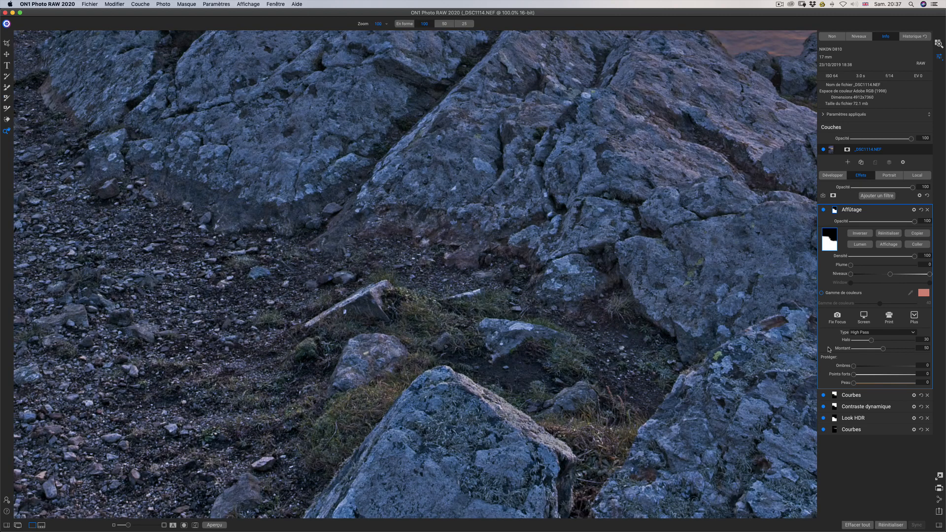
- Set the Affûtage type to Progressive, try adjusting Montant on the foreground rocks at 100%, and reset it to 50
click(880, 334)
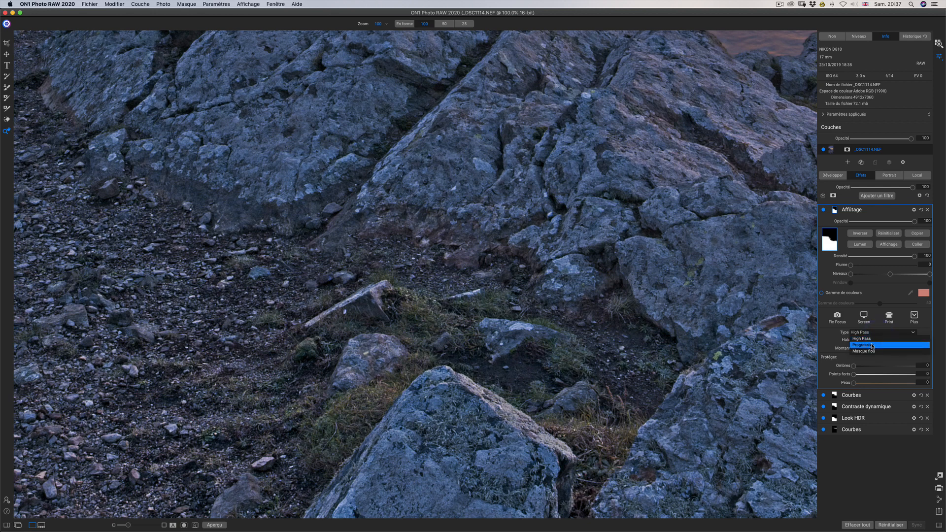
click(872, 346)
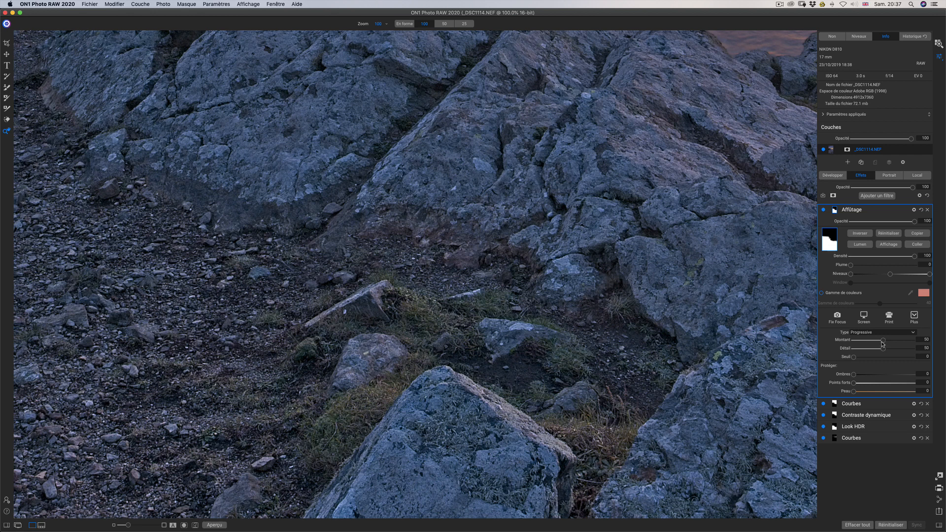
mouse_move(884, 344)
mouse_down()
mouse_move(857, 344)
mouse_move(882, 344)
mouse_up()
double_click(845, 340)
- Fit the whole photo in view and compare it without the Affûtage filter and against the unedited original
key(super+0)
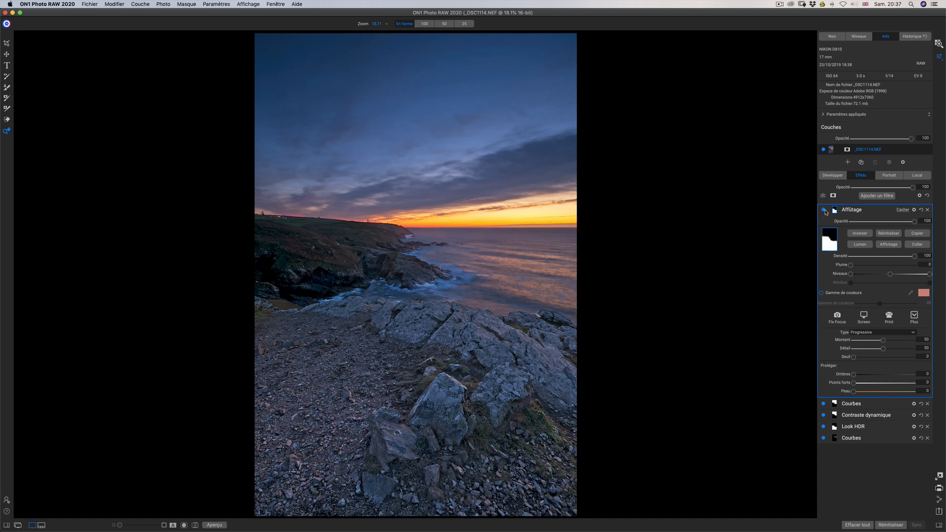
click(825, 210)
key(backslash)
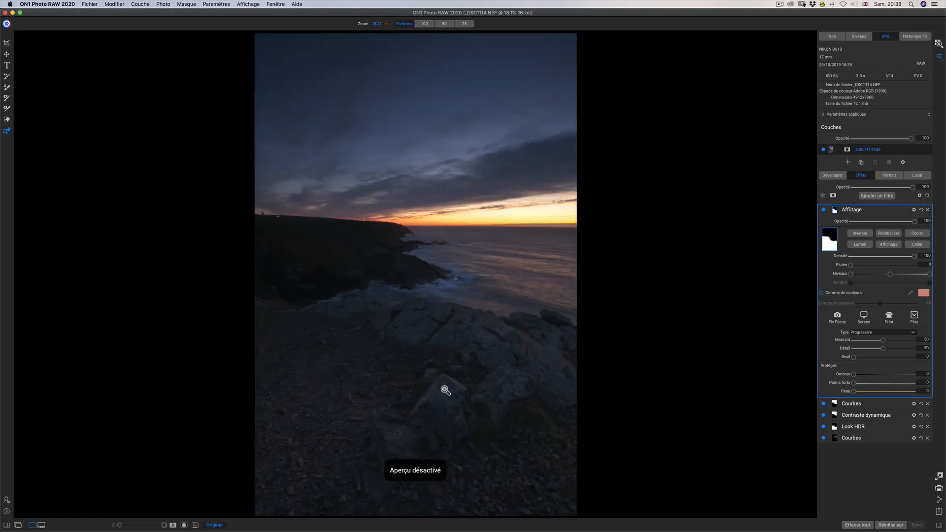
key(backslash)
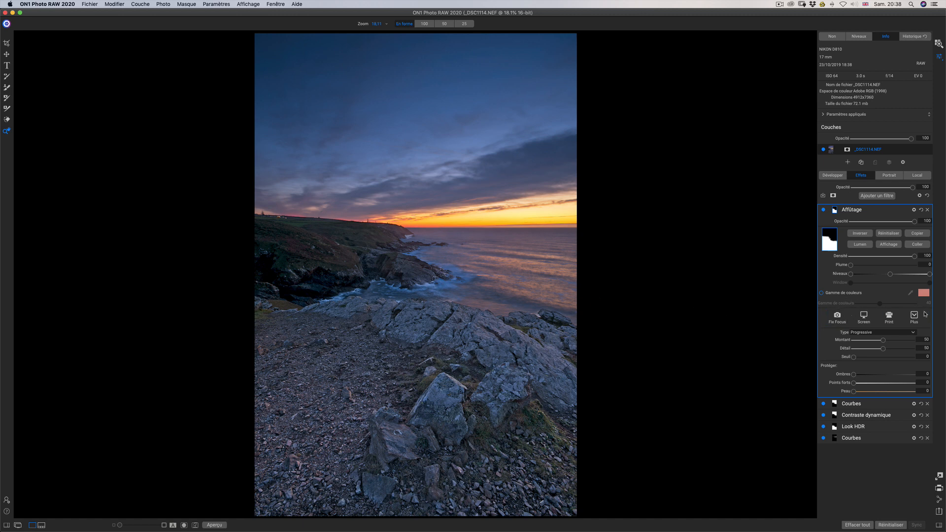
- Add a Vignette filter with Luminosité -27, Taille 20, Plume 100 and Rondeur 63
click(878, 196)
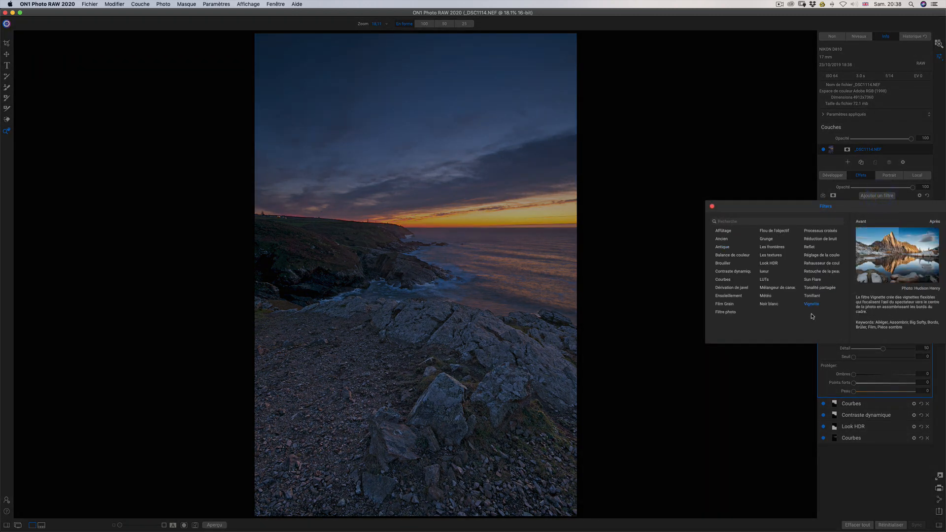
click(817, 306)
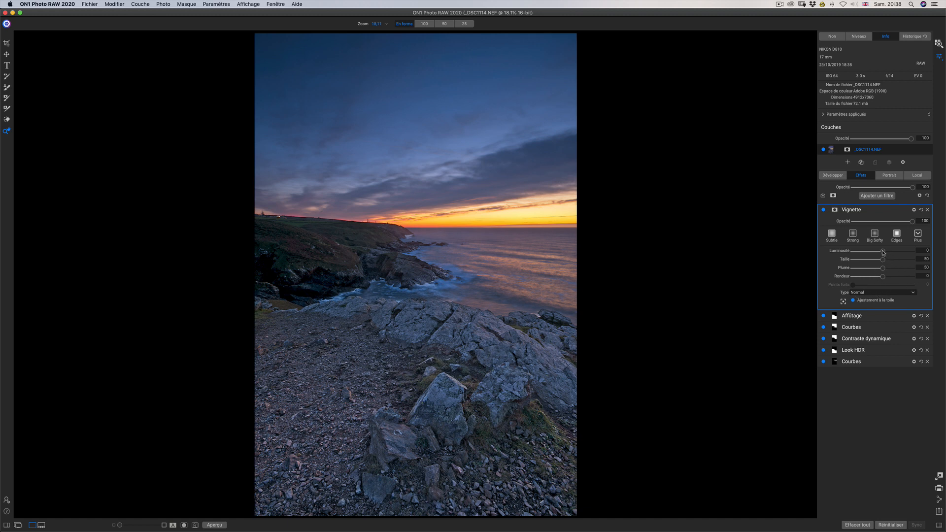
drag(883, 253, 848, 253)
mouse_move(860, 253)
mouse_down()
mouse_move(912, 253)
mouse_move(865, 252)
mouse_move(857, 261)
mouse_move(873, 270)
mouse_move(862, 270)
mouse_move(920, 269)
mouse_move(893, 277)
mouse_move(867, 260)
mouse_move(900, 252)
mouse_move(875, 253)
mouse_move(911, 260)
mouse_move(855, 262)
mouse_move(866, 262)
mouse_up()
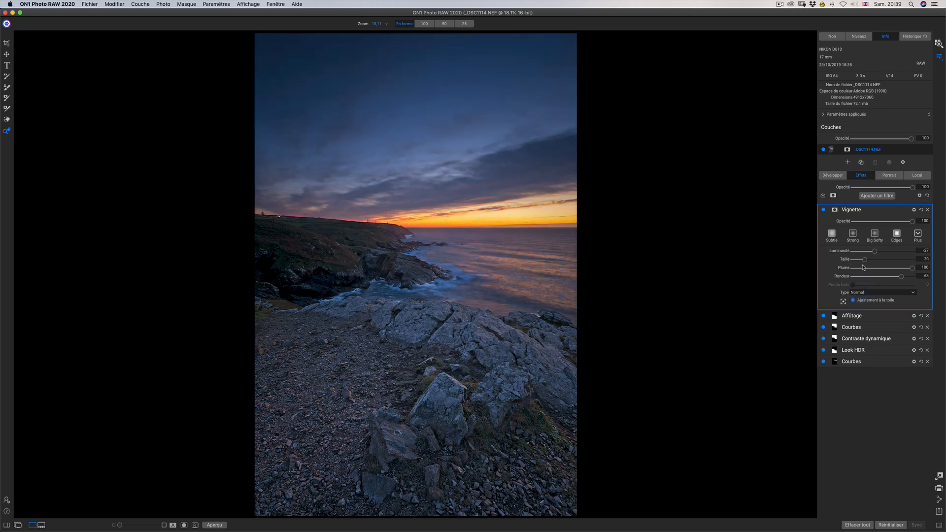
- Try several vignette centre points on the foreground rocks, settle on the large slab, and fine-tune the vignette's Taille
click(844, 302)
click(492, 354)
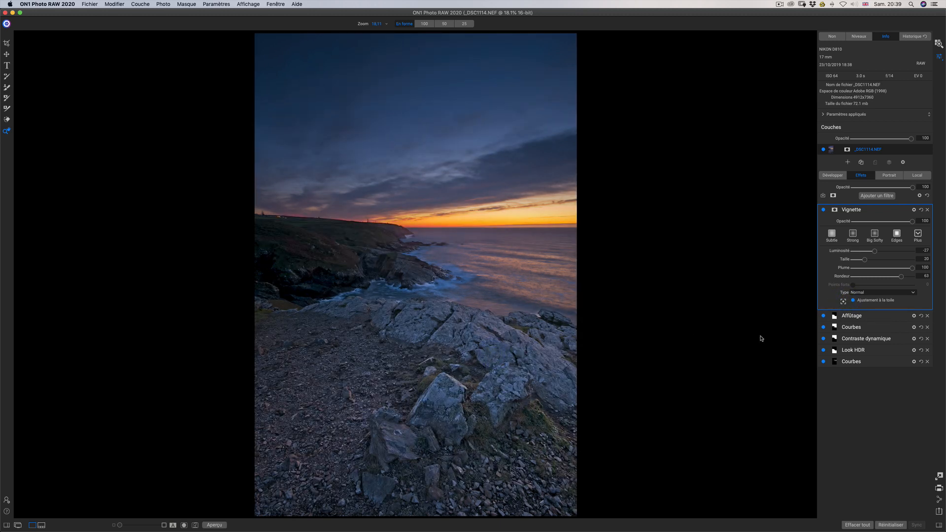
click(844, 302)
click(445, 394)
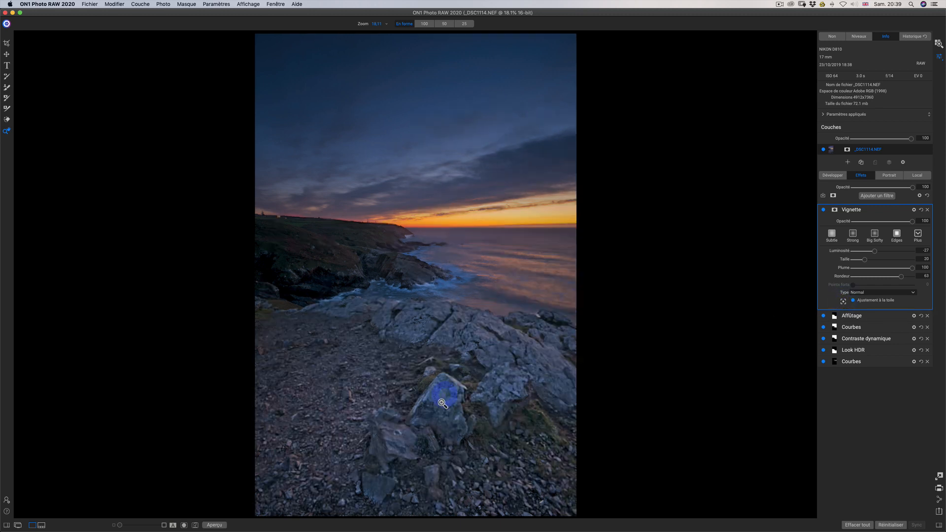
click(843, 302)
click(501, 344)
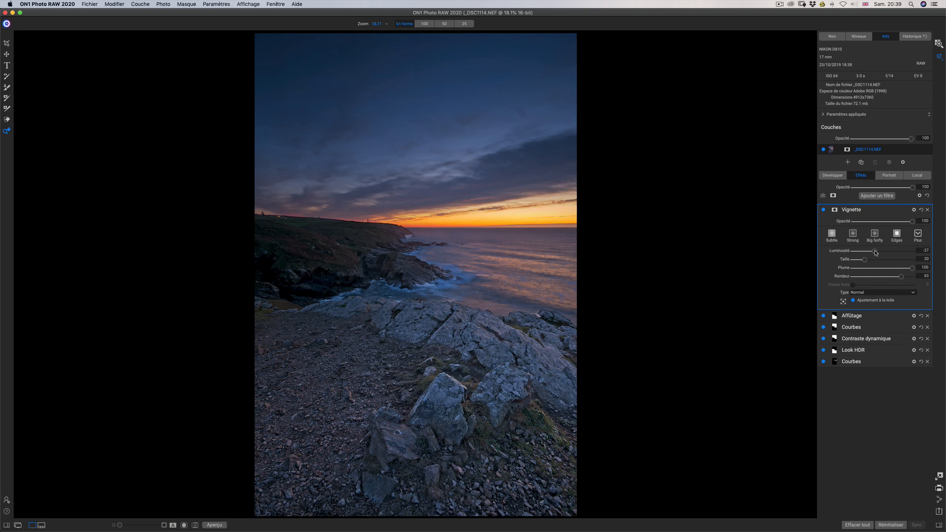
mouse_move(867, 261)
mouse_down()
mouse_move(907, 261)
mouse_move(880, 261)
mouse_move(902, 251)
mouse_move(871, 256)
mouse_up()
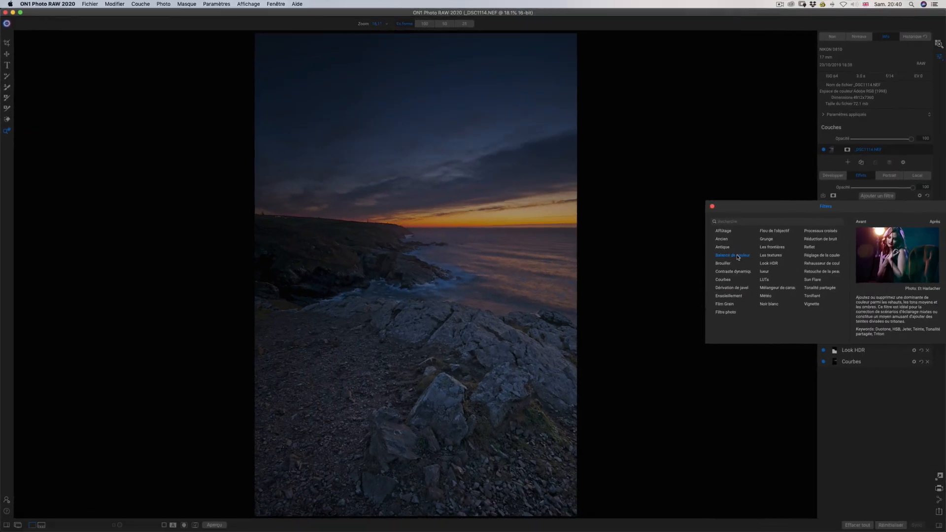
- Add a Balance de couleur filter, set the Points forts Montant to 57, and compare the photo with and without it
click(739, 257)
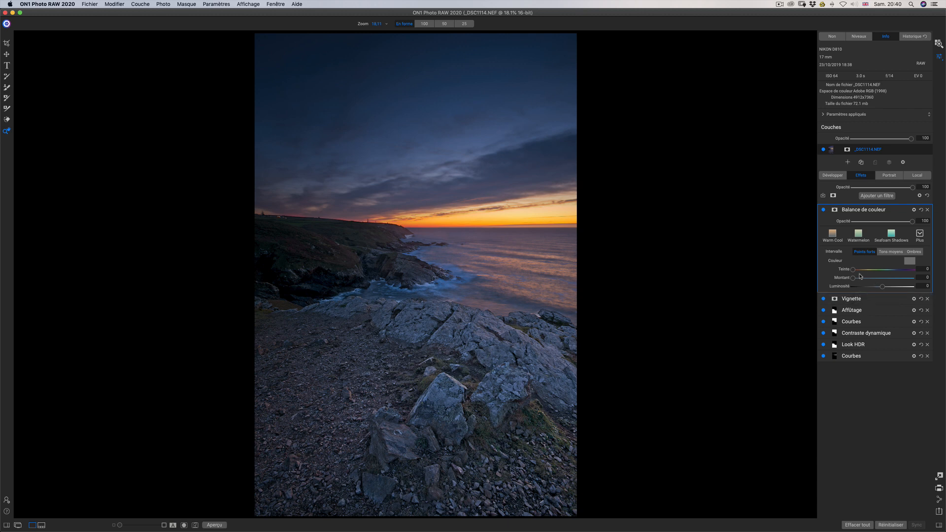
mouse_move(855, 279)
mouse_down()
mouse_move(883, 282)
mouse_move(865, 270)
mouse_move(881, 271)
mouse_move(843, 271)
mouse_up()
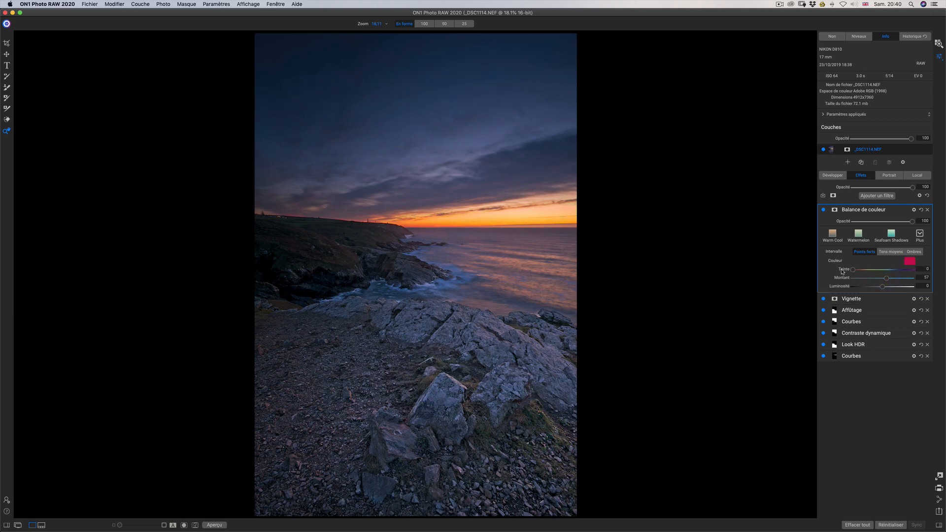
click(824, 210)
click(823, 210)
- Set the Tons moyens Montant to 19 and the Ombres to Teinte 44 and Montant 13 in Balance de couleur
click(890, 252)
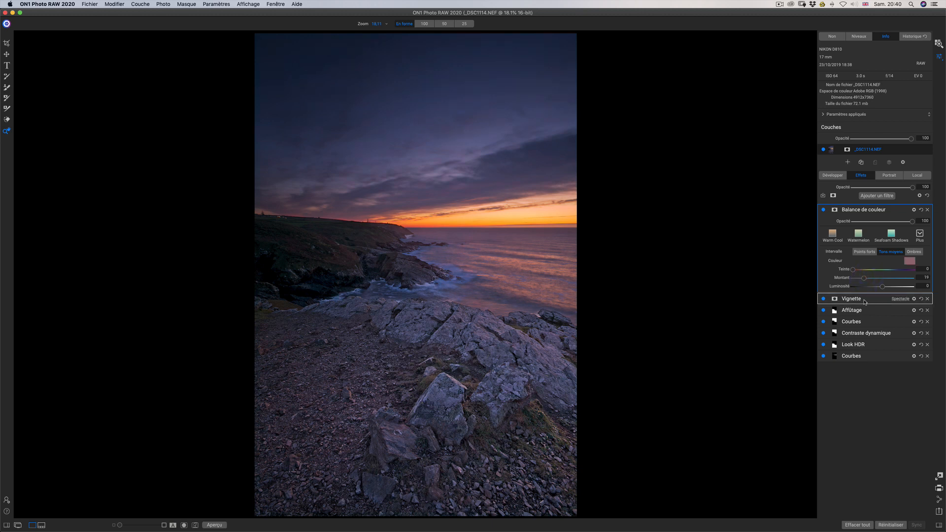
click(915, 252)
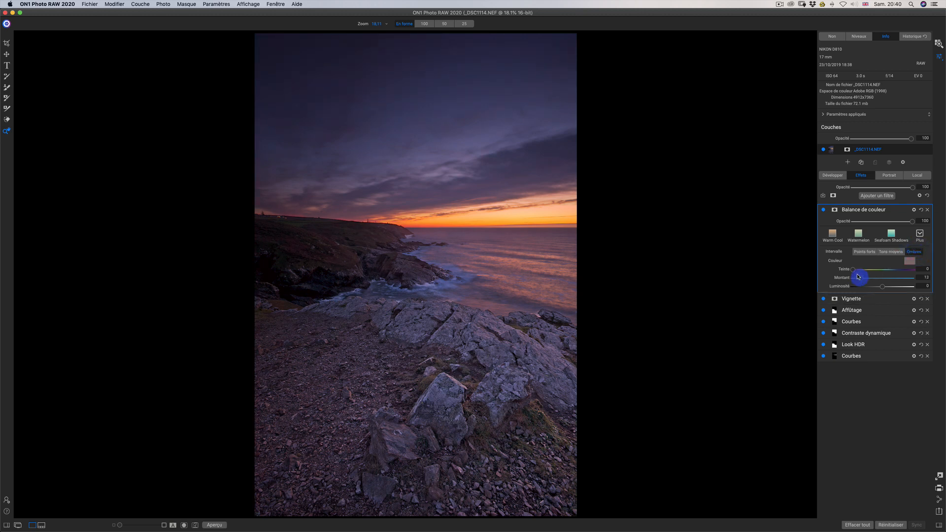
mouse_move(857, 271)
mouse_down()
mouse_move(880, 273)
mouse_move(868, 272)
mouse_up()
double_click(843, 271)
drag(854, 271, 861, 272)
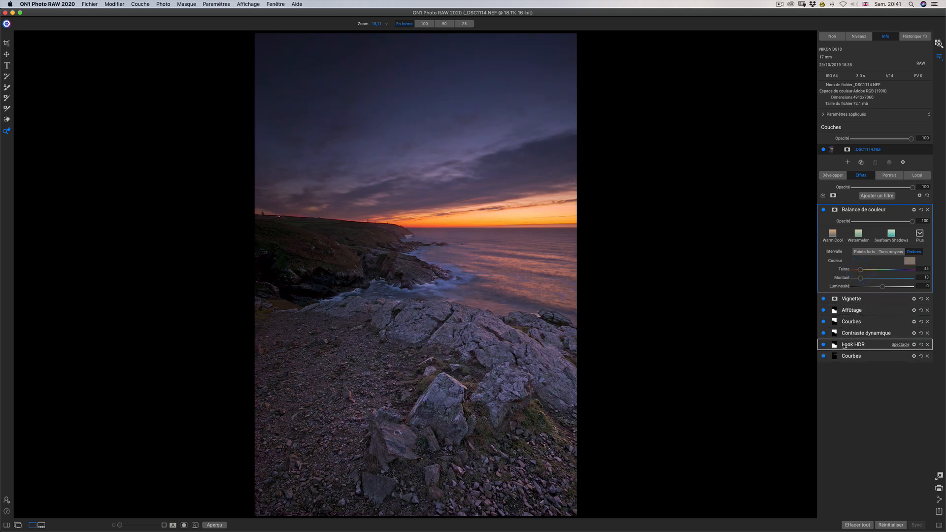
- Compare the fully filtered photo with the unedited original
click(858, 403)
key(p)
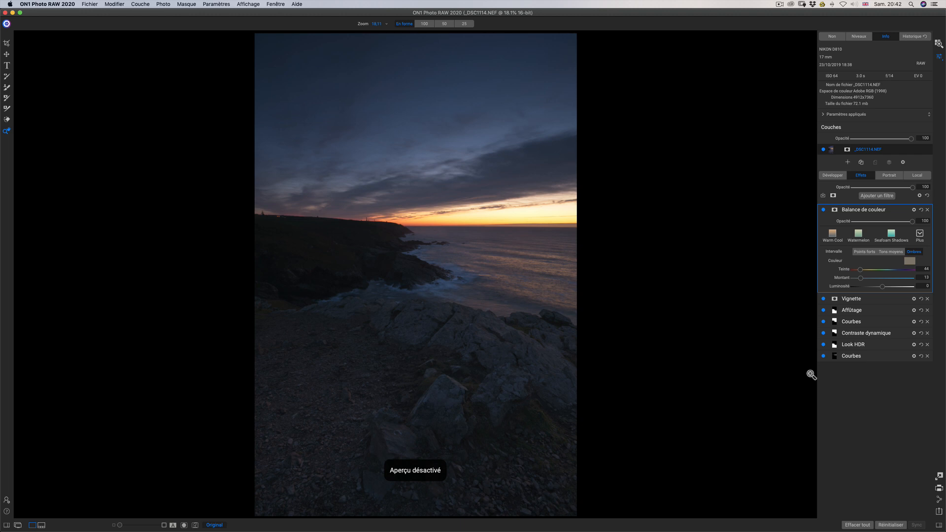
key(backslash)
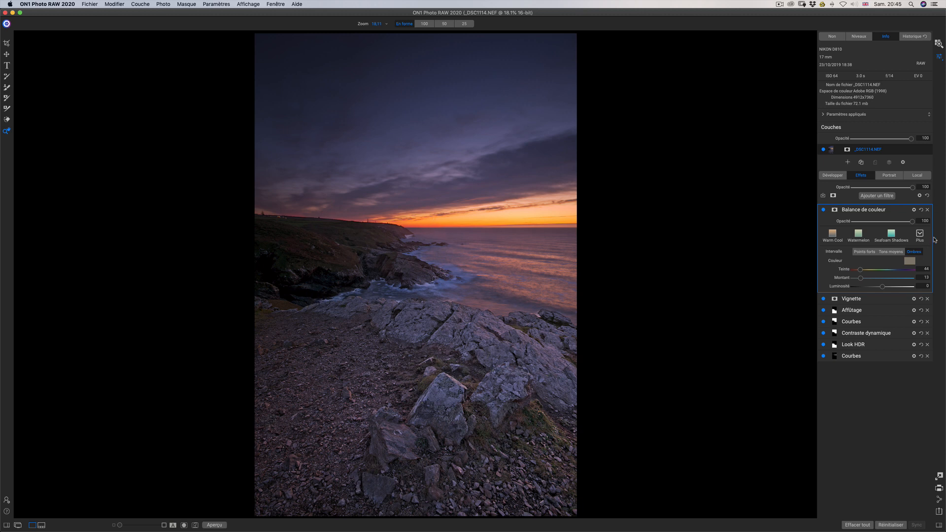
- Open the local adjustments and look through the available adjustment styles
click(917, 175)
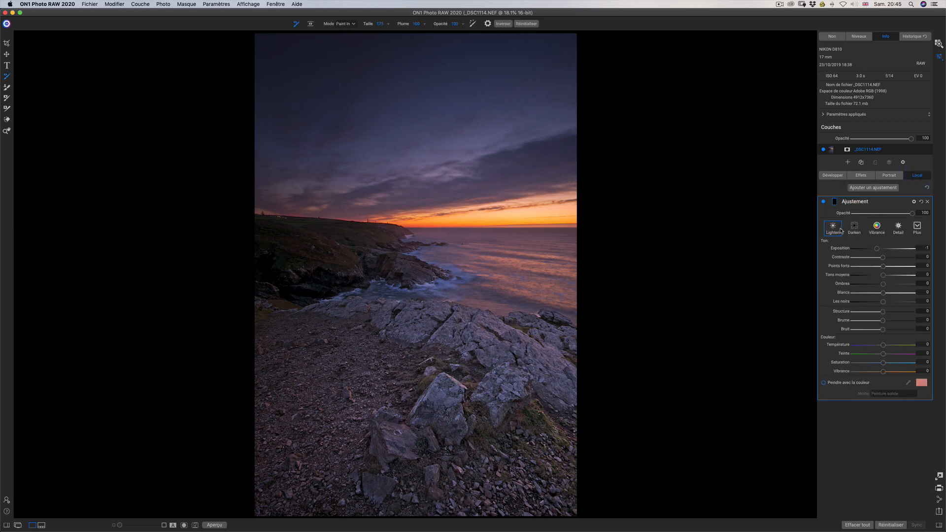
click(918, 226)
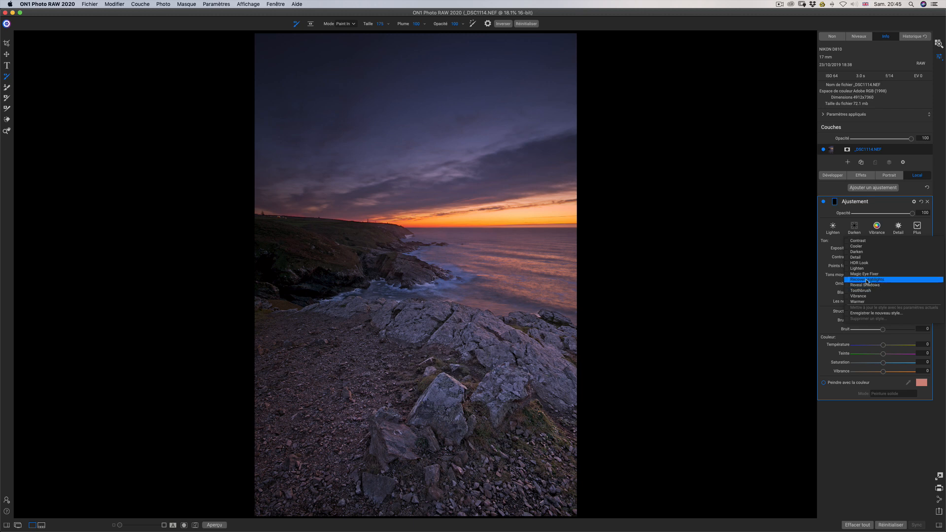
click(828, 256)
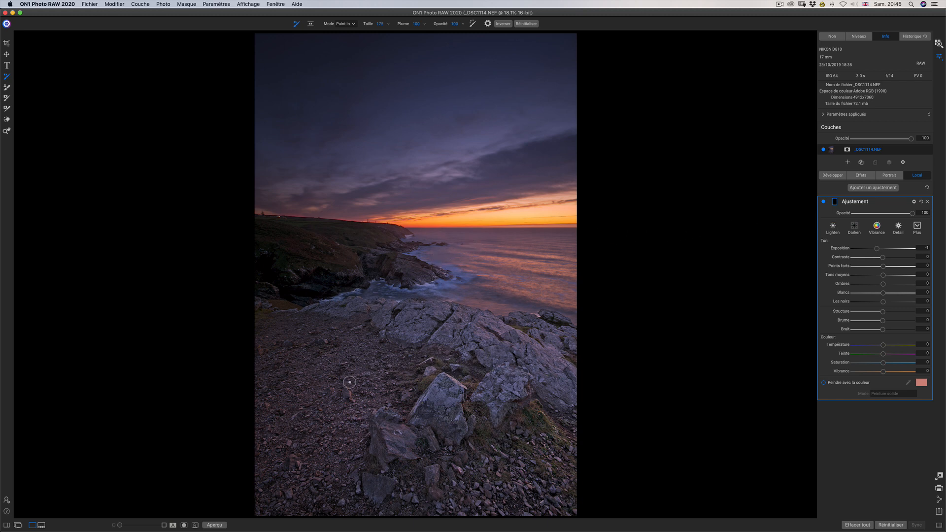
- Enlarge the adjustment brush and paint the Exposition -1 darkening over the gravel path beside the foreground rocks
key(])
key(])
key(])
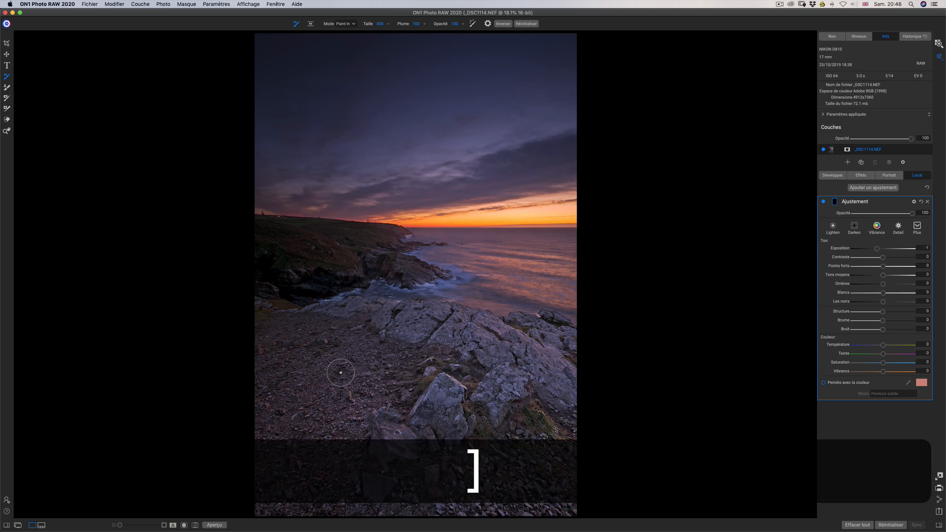
key([)
key(])
key(])
key(])
key(])
key([)
key(])
key(])
key(])
key(])
key([)
key([)
key([)
key([)
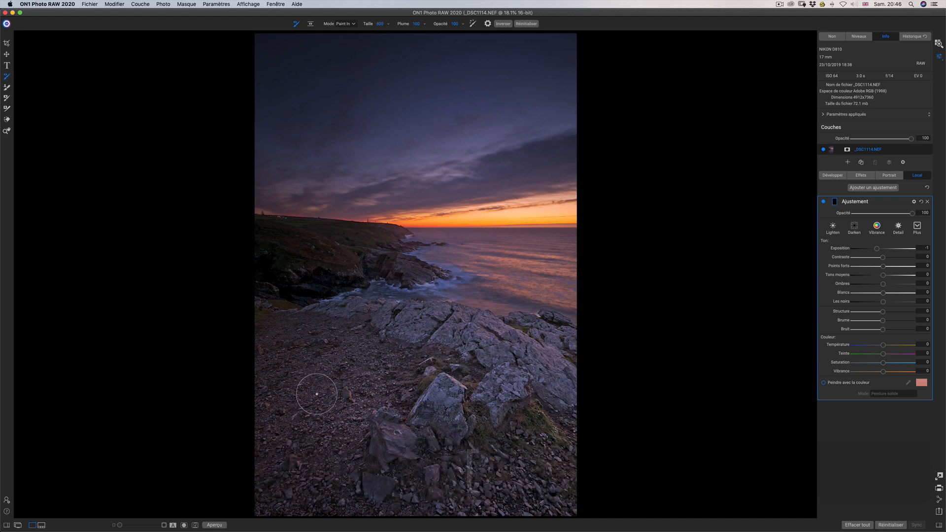
mouse_move(306, 342)
mouse_down()
mouse_move(319, 360)
mouse_move(313, 454)
mouse_move(321, 434)
mouse_move(333, 439)
mouse_up()
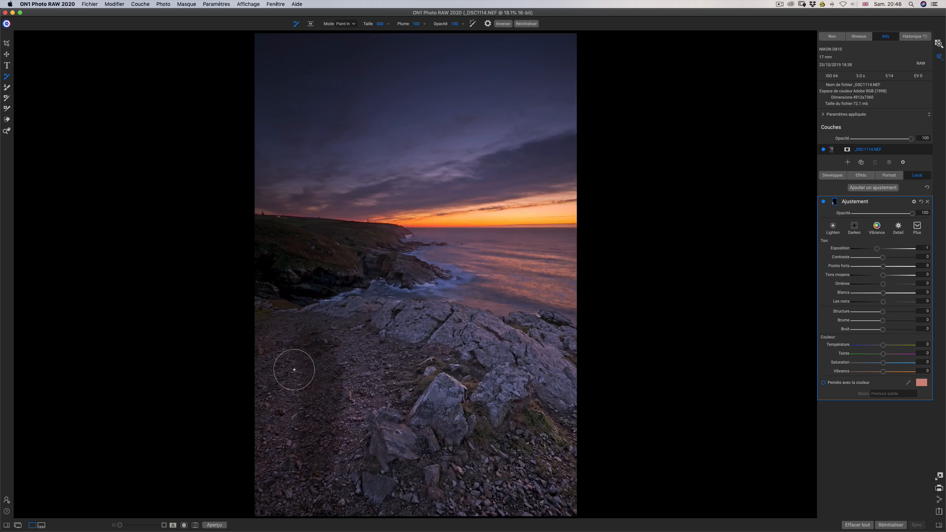
mouse_move(294, 370)
mouse_down()
mouse_move(295, 456)
mouse_move(343, 350)
mouse_move(338, 454)
mouse_move(363, 349)
mouse_move(386, 395)
mouse_move(381, 466)
mouse_up()
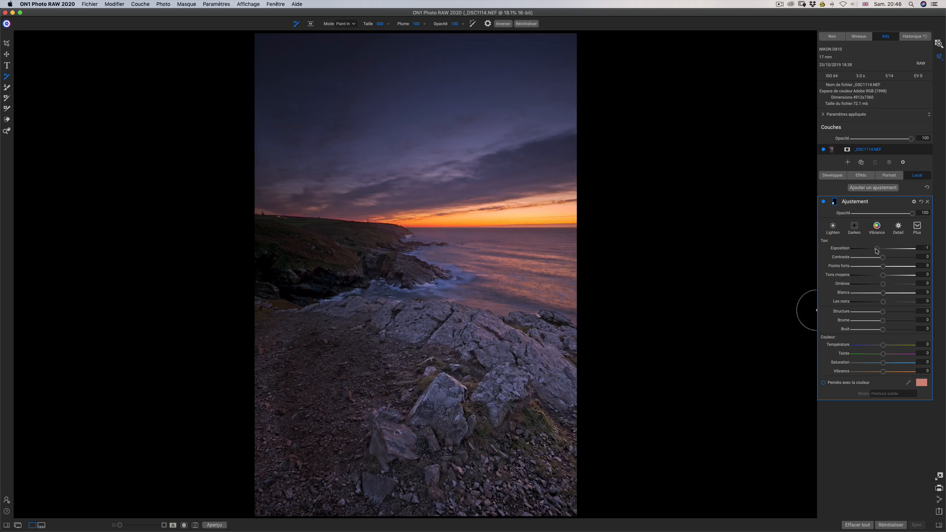
- Set the local Exposition to -0,6 and extend the darkening over the gravel in both lower corners of the photo
drag(876, 250, 878, 251)
drag(879, 251, 878, 251)
drag(464, 491, 541, 473)
mouse_move(543, 477)
mouse_down()
mouse_move(528, 449)
mouse_move(553, 465)
mouse_move(543, 454)
mouse_move(532, 483)
mouse_move(500, 489)
mouse_move(530, 510)
mouse_move(554, 496)
mouse_up()
drag(566, 500, 557, 498)
drag(255, 473, 254, 473)
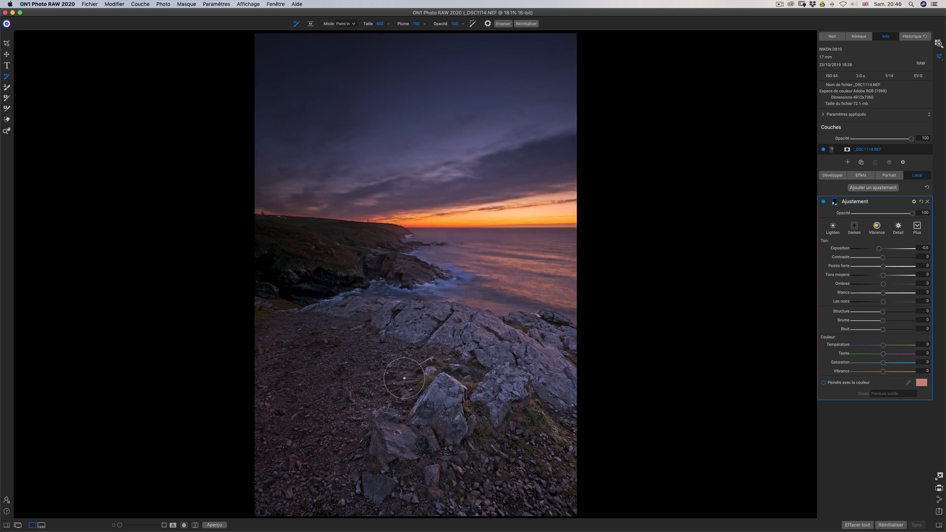
- Reduce the brush size to 200 and paint short darkening strokes along the shadows of the large rock slab
key(bracketleft)
key(bracketleft)
key(bracketleft)
key(bracketleft)
key(bracketleft)
key(bracketleft)
key(bracketleft)
key(bracketleft)
key(bracketleft)
key(bracketleft)
key(bracketleft)
key(bracketleft)
key(bracketleft)
key(bracketleft)
key(bracketleft)
key(bracketleft)
key(bracketleft)
key(bracketleft)
key(bracketleft)
key(bracketleft)
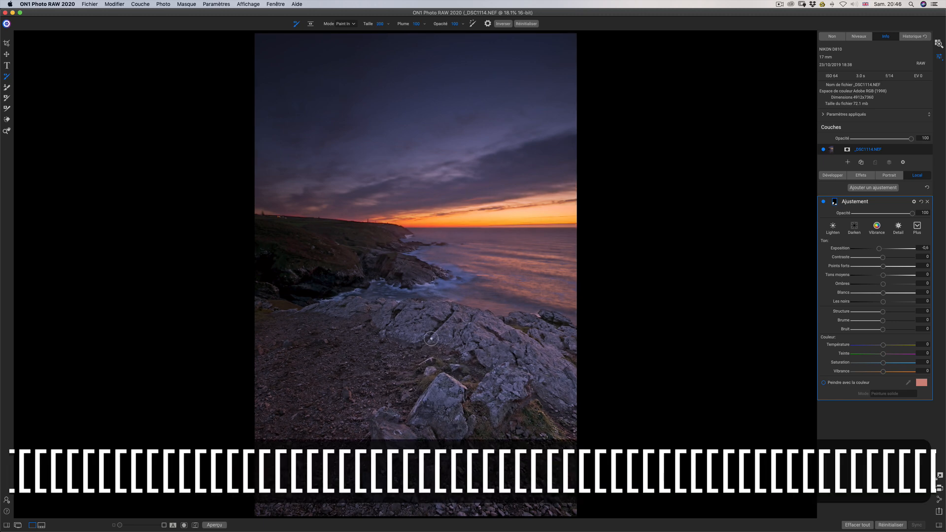
key(bracketleft)
key(bracketleft)
key(bracketleft)
key(bracketleft)
key(bracketleft)
key(bracketleft)
key(bracketleft)
key(bracketleft)
key(bracketleft)
key(bracketleft)
mouse_move(448, 317)
mouse_down()
mouse_move(456, 336)
mouse_move(491, 349)
mouse_move(494, 333)
mouse_move(525, 355)
mouse_up()
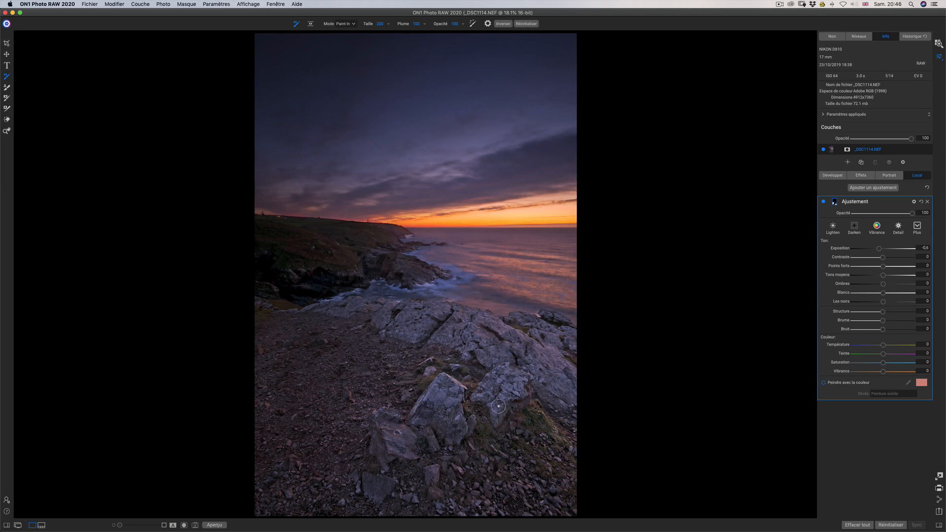
mouse_move(398, 322)
mouse_down()
mouse_move(394, 312)
mouse_move(365, 314)
mouse_up()
- Open the adjustment's mask options, display the mask, feather it with Plume 100, and return to the photo view
drag(894, 215, 924, 216)
click(834, 202)
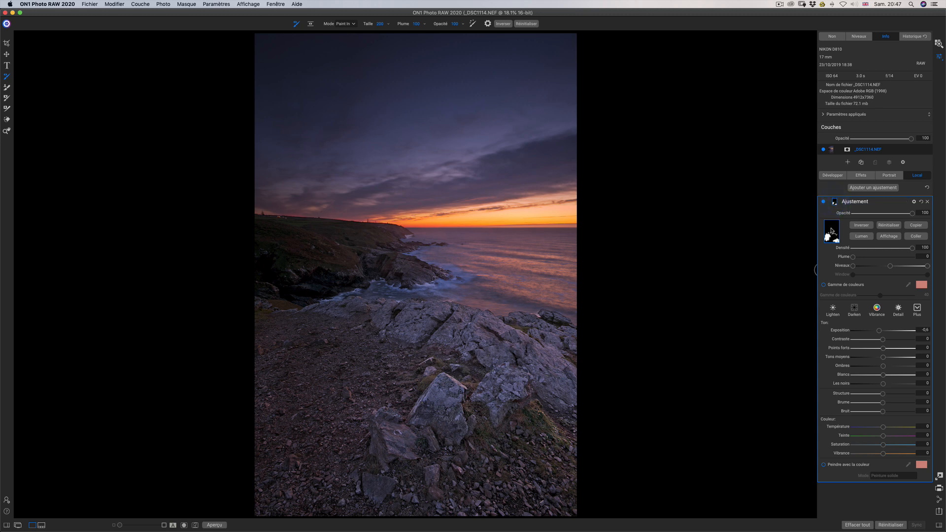
click(890, 237)
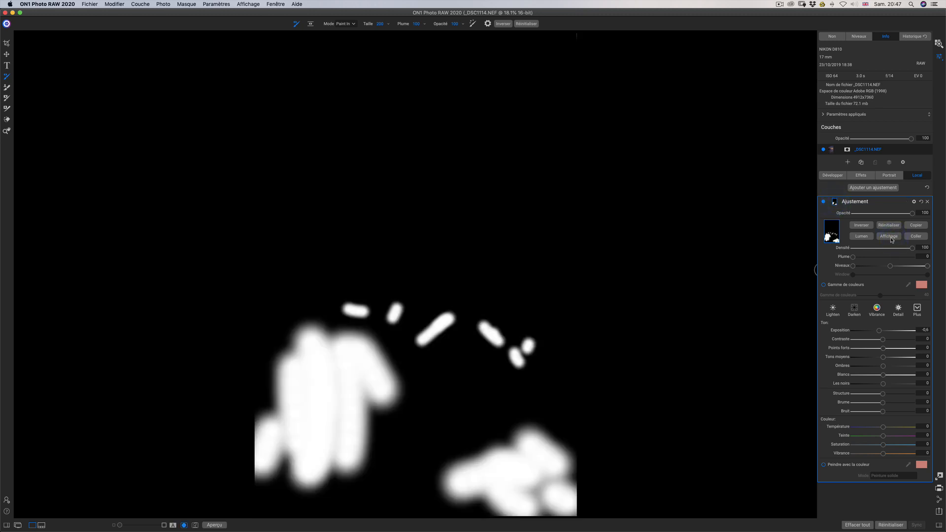
drag(856, 259, 915, 262)
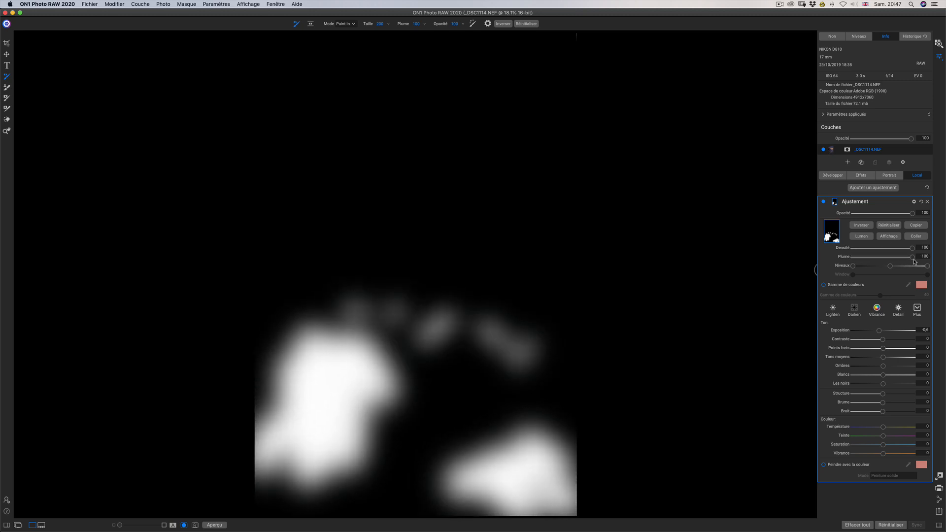
click(893, 238)
click(890, 238)
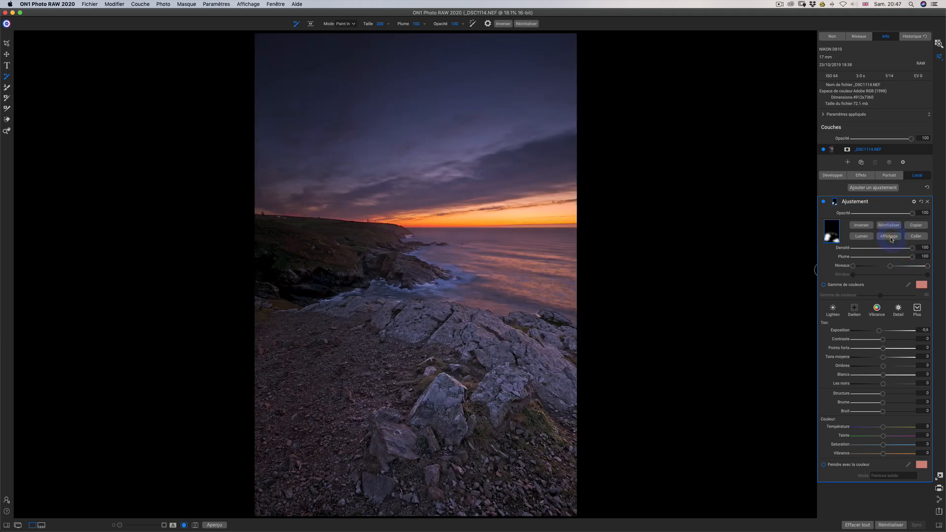
click(891, 238)
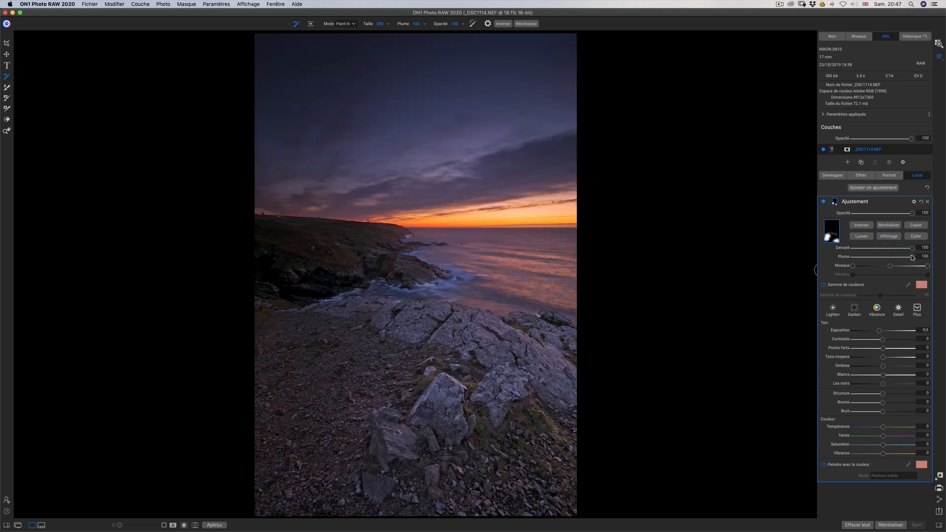
- Try different Plume values between 0 and 83 on the mask, using Exposition -2,25 to exaggerate the brush edges
mouse_move(912, 257)
mouse_down()
mouse_move(855, 258)
mouse_move(894, 258)
mouse_up()
drag(891, 259, 853, 259)
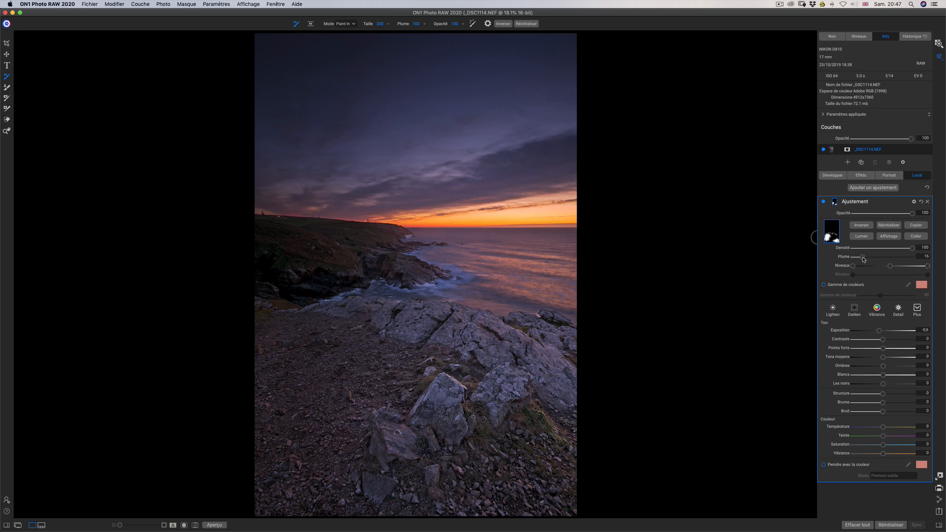
click(862, 258)
drag(854, 258, 903, 257)
drag(880, 333, 870, 335)
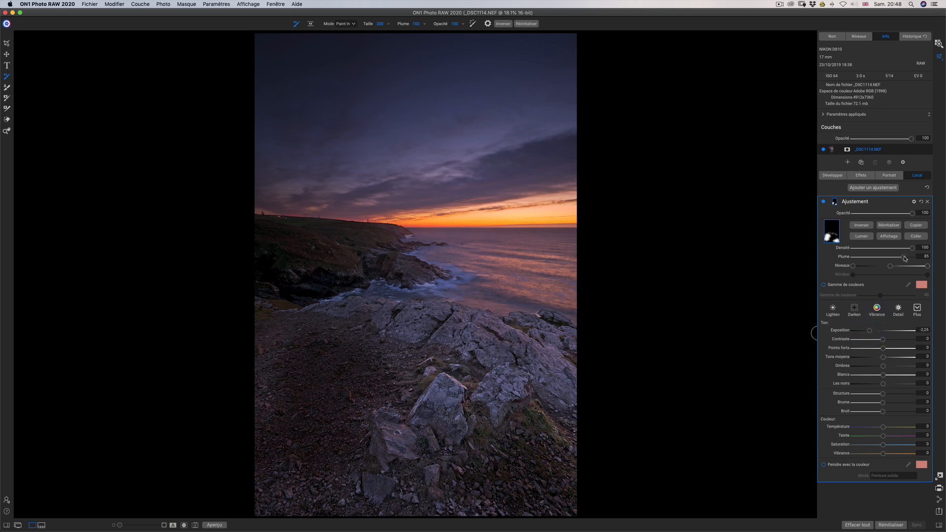
drag(903, 258, 841, 257)
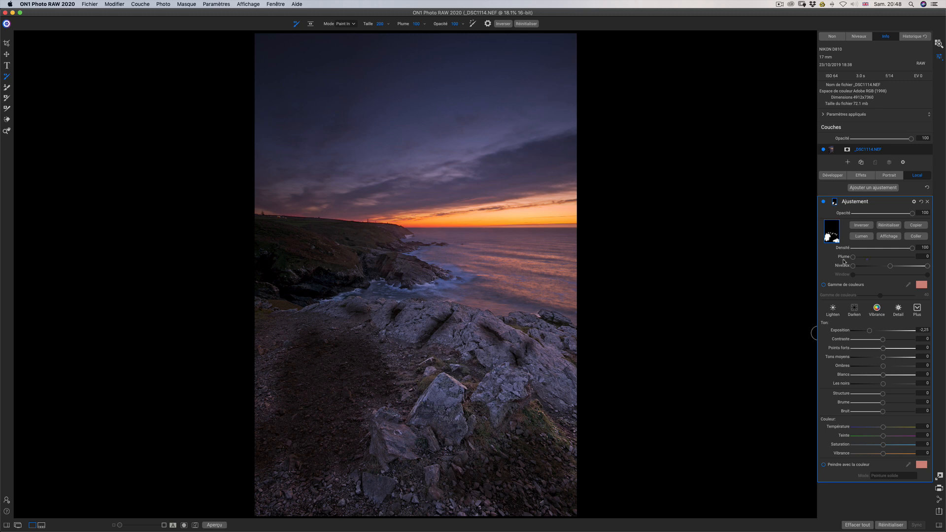
- Set the mask's Plume to 68 and the local adjustment's Exposition to -0,65
click(844, 261)
drag(854, 258, 893, 258)
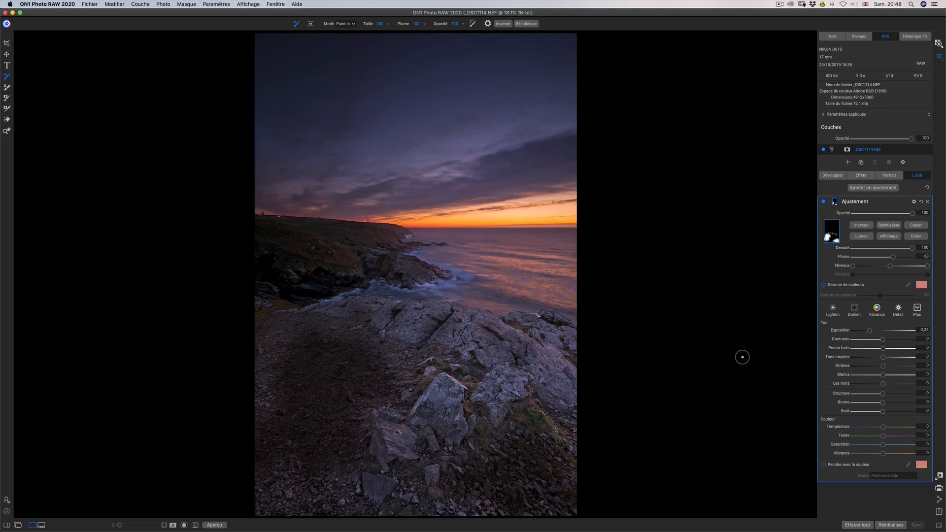
drag(874, 332, 878, 334)
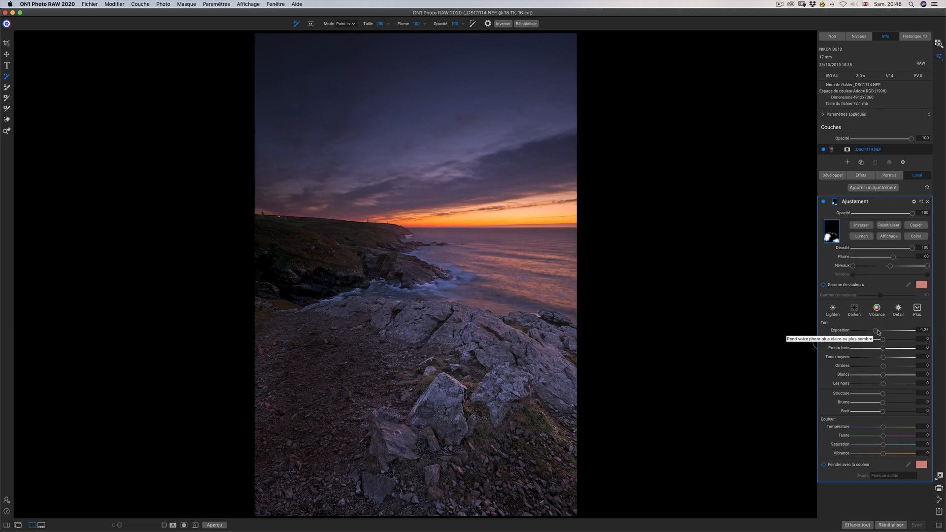
drag(878, 331, 882, 332)
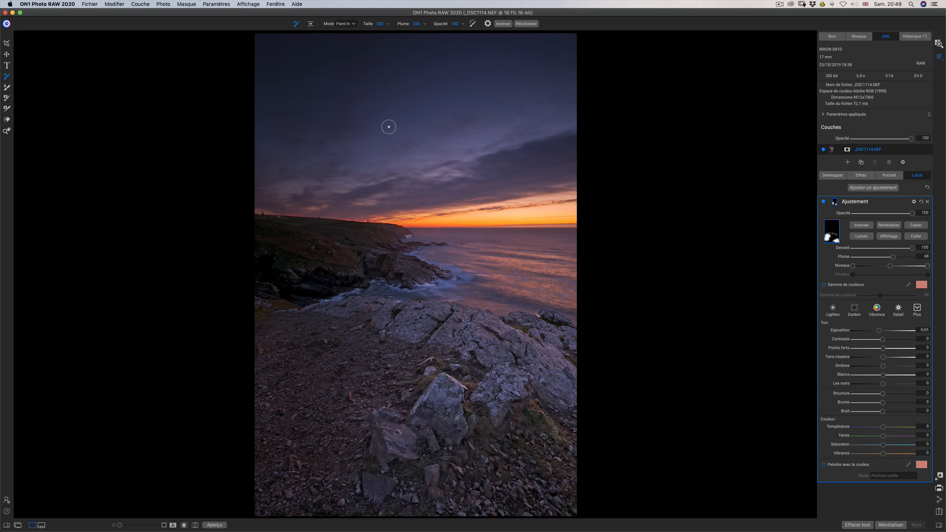
- Review the gradient mask tool's preset and shape options without changing them, and return to the adjustment brush
click(311, 25)
click(355, 24)
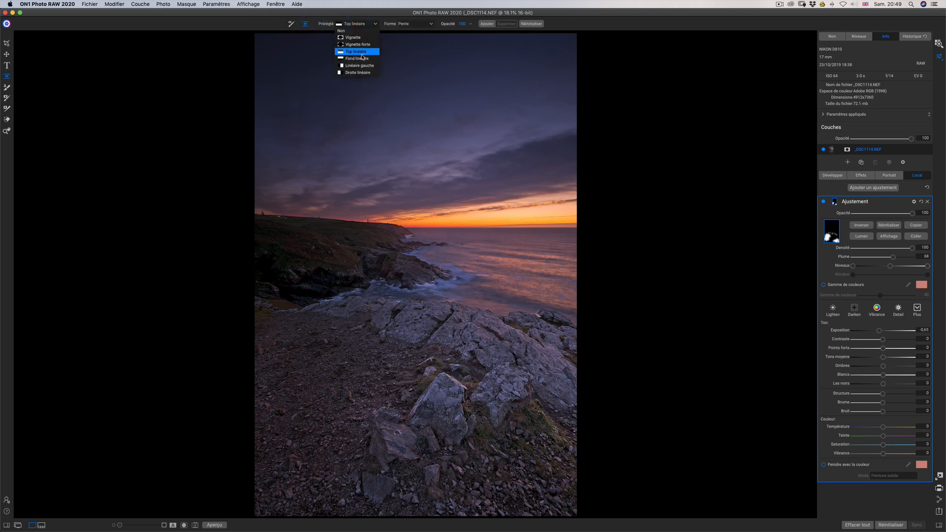
click(424, 24)
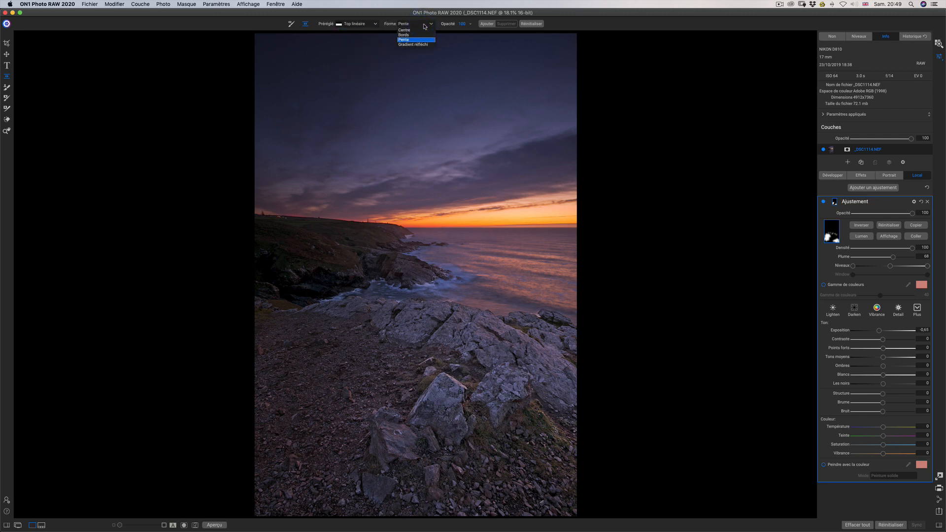
click(424, 26)
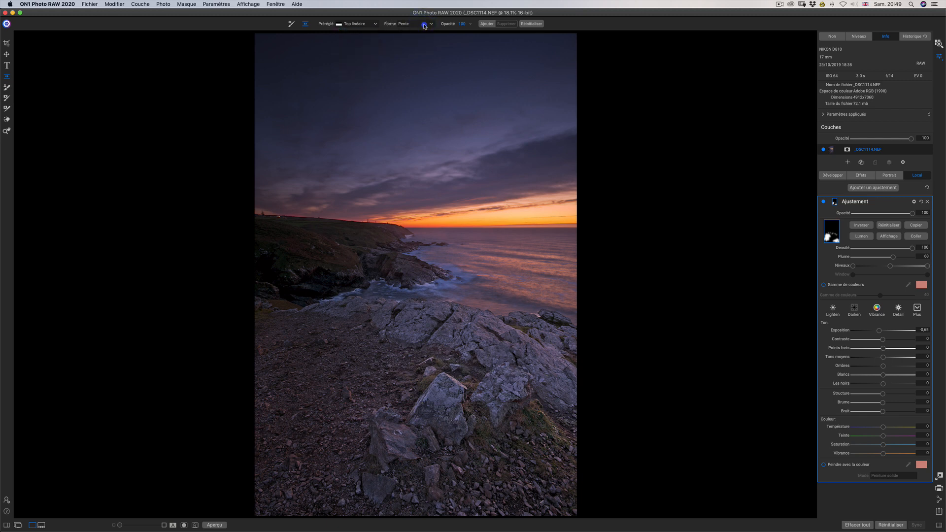
click(289, 25)
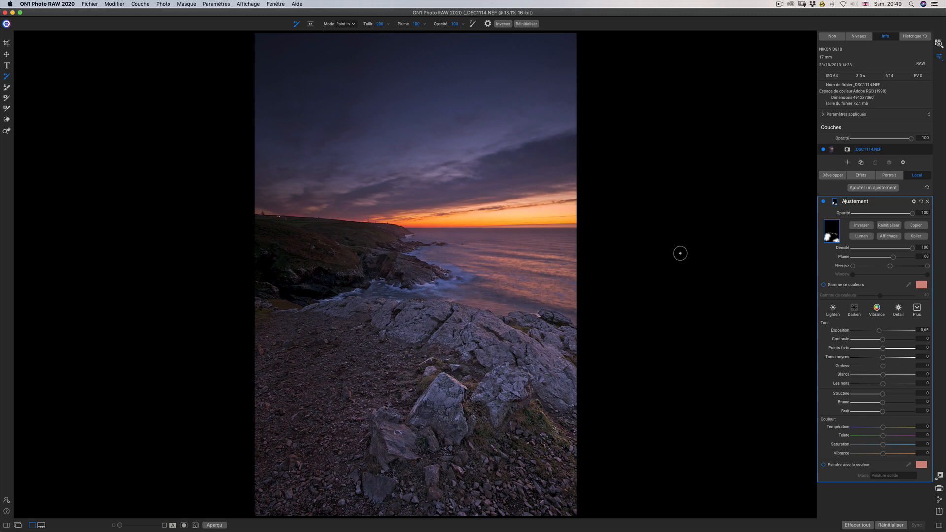
click(895, 5)
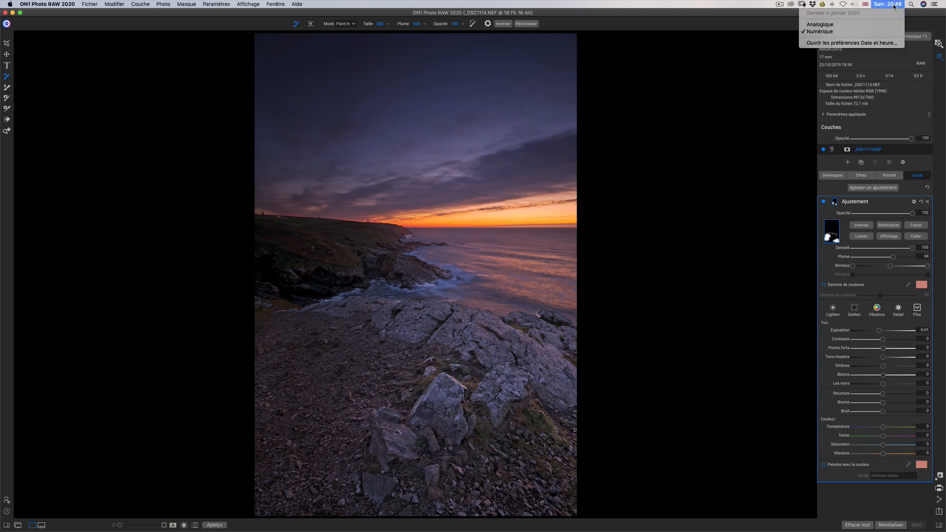
click(895, 5)
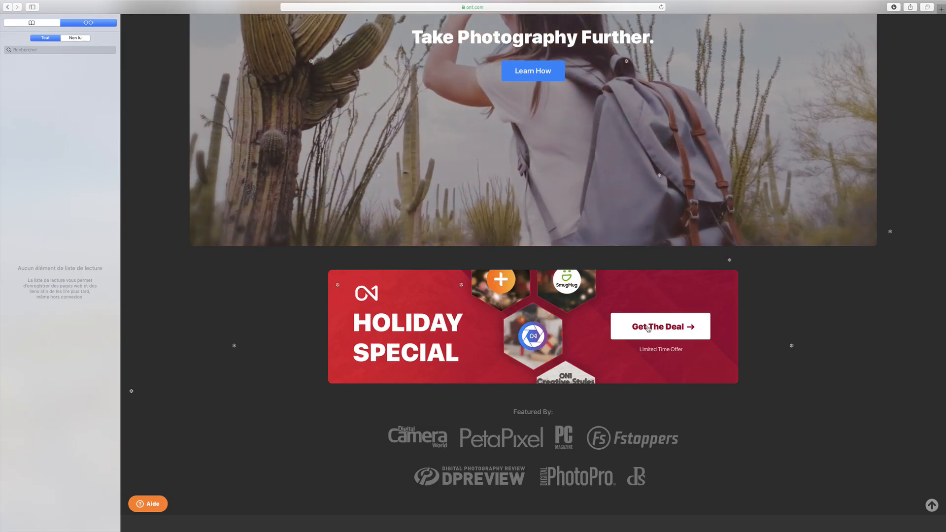
- In Safari, open the Holiday Special deal on the ON1 site and examine the bundles' contents, prices and offer deadline
click(649, 328)
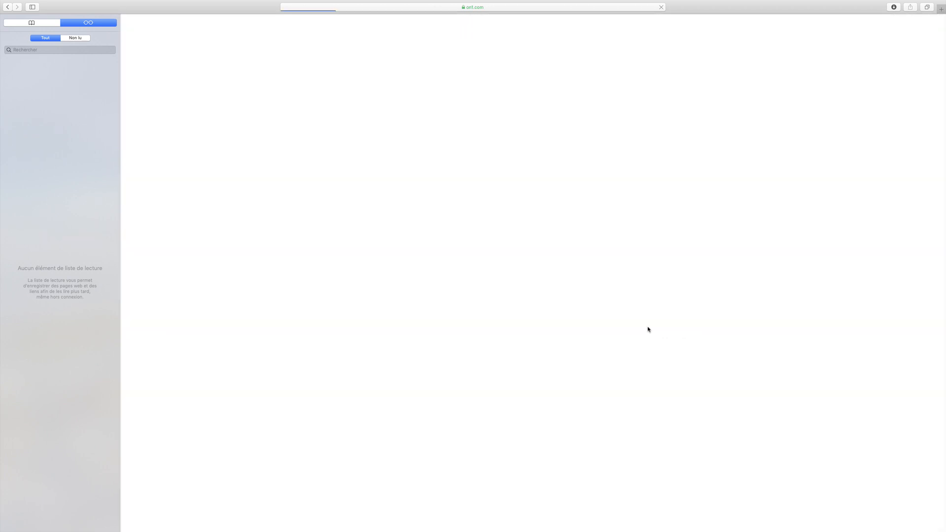
scroll(788, 327, down, 5)
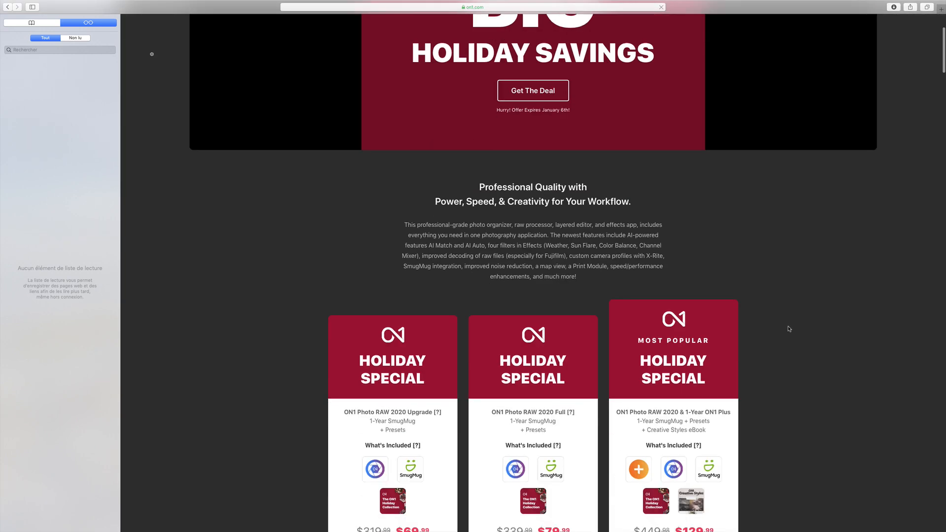
scroll(788, 329, down, 4)
scroll(788, 330, down, 1)
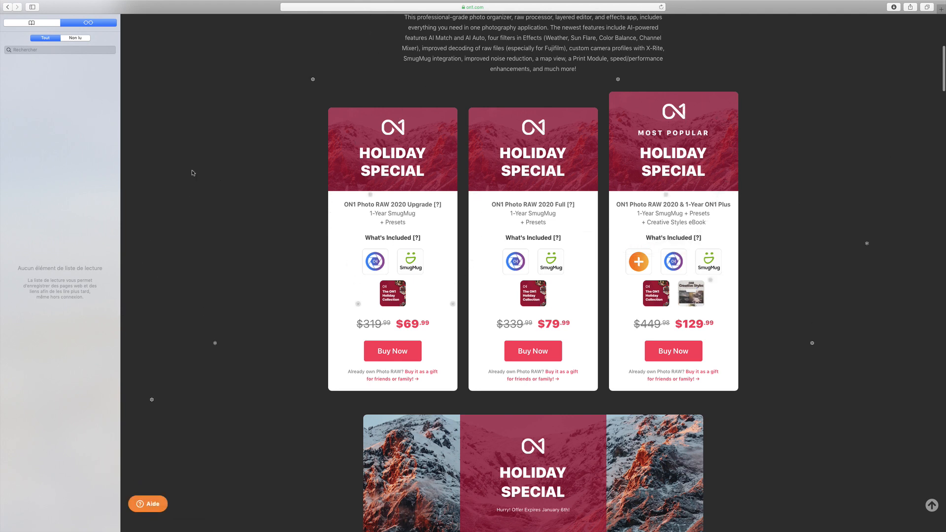
scroll(832, 195, down, 1)
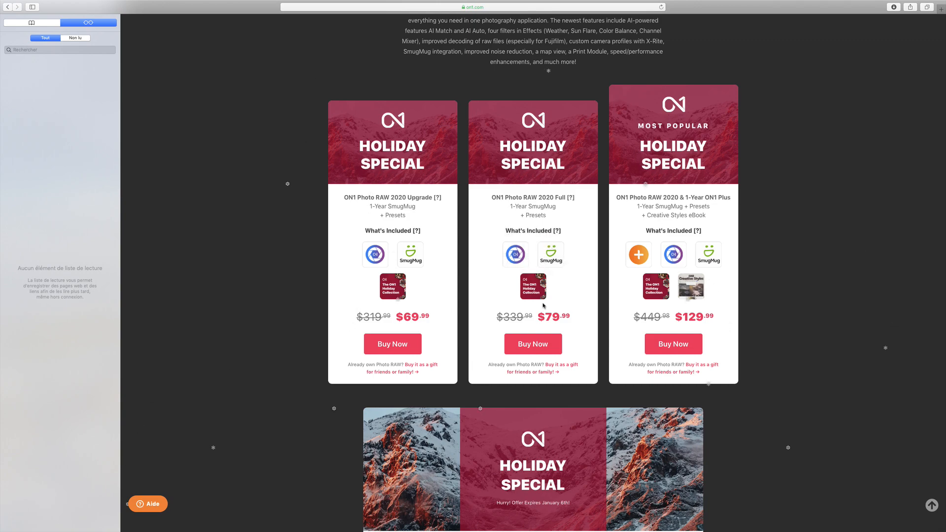
scroll(569, 291, down, 6)
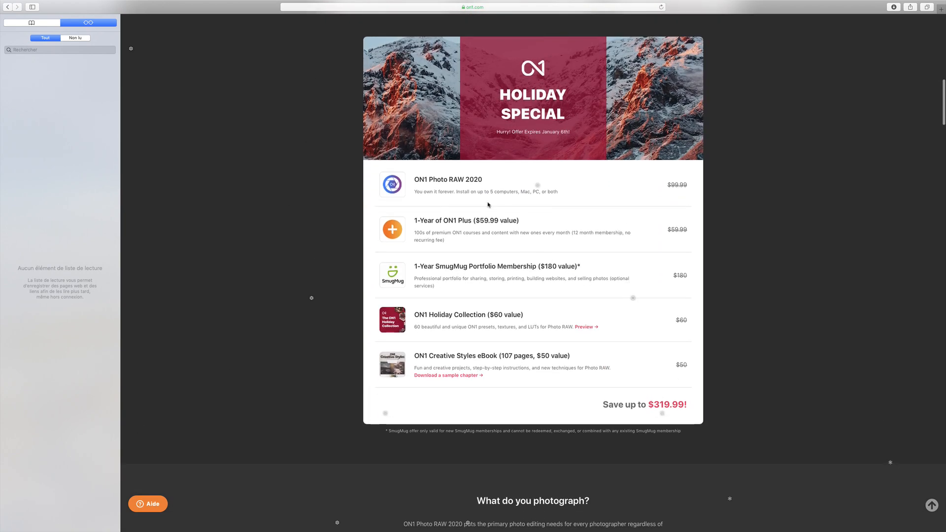
scroll(642, 299, up, 10)
scroll(454, 123, down, 4)
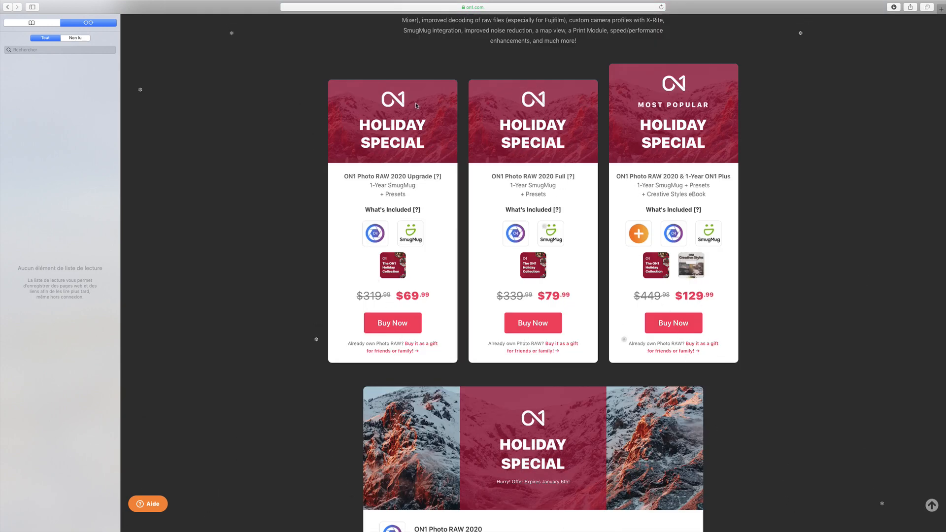
scroll(518, 298, up, 8)
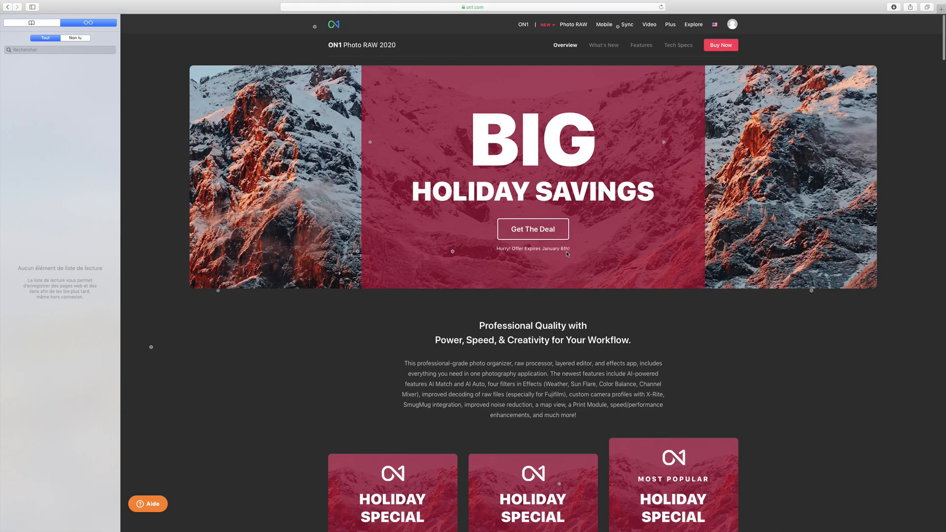
- Examine the ON1 products page, including the Photo RAW 2020 description with its free trial link and the integrated workflow overview
scroll(626, 280, down, 20)
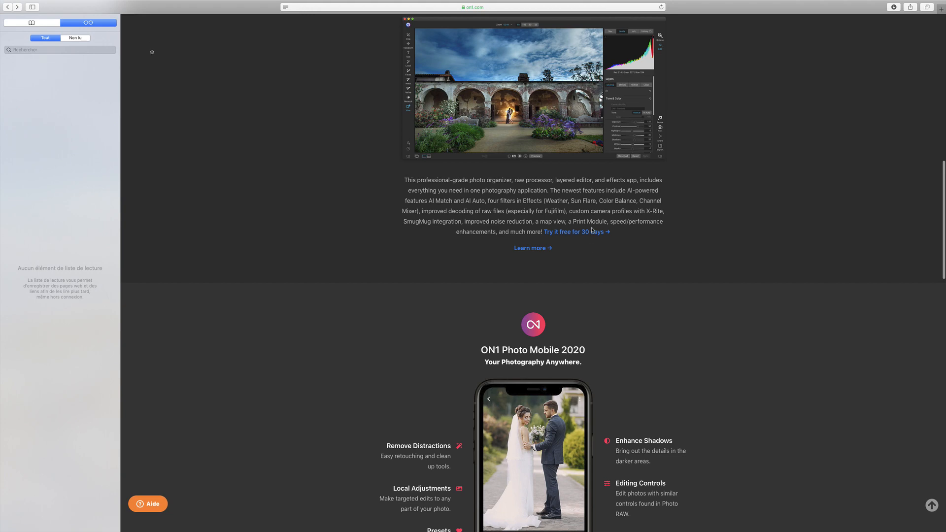
scroll(684, 246, up, 10)
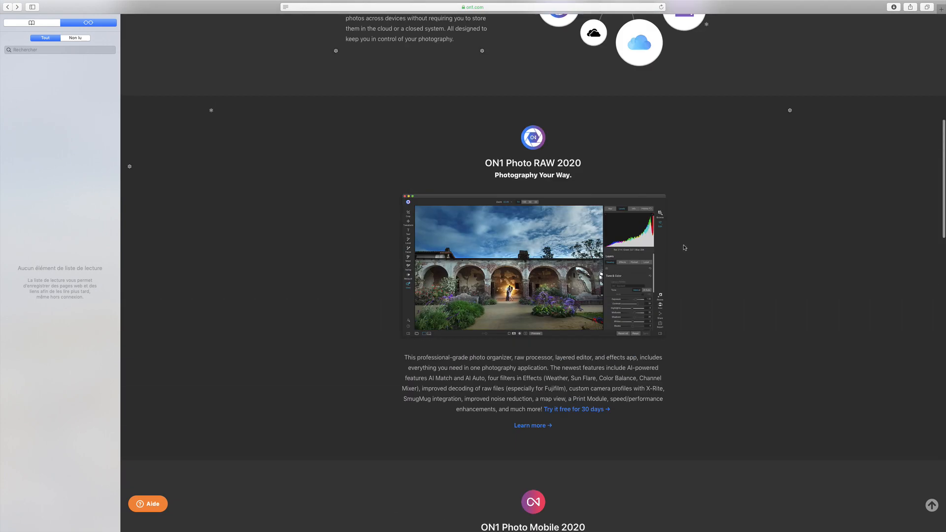
scroll(683, 246, up, 3)
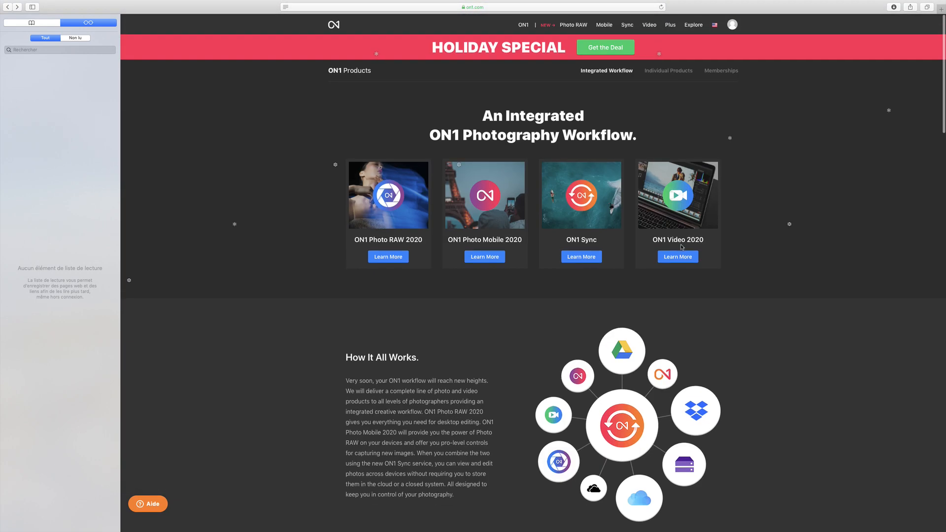